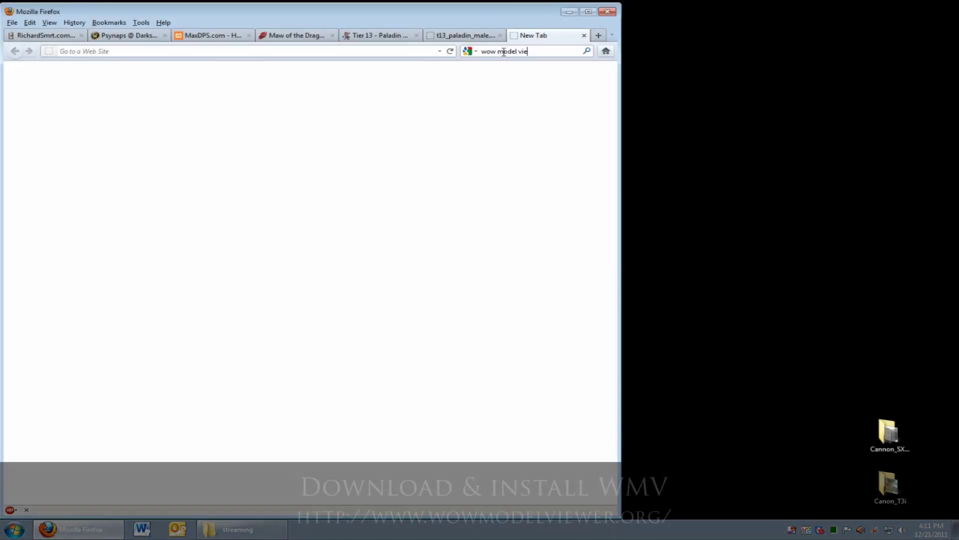
Search for the model viewer and download WMV_Installer_v0702_Win64.msi from the wowmodelviewer downloads page
text(wer)
key(Return)
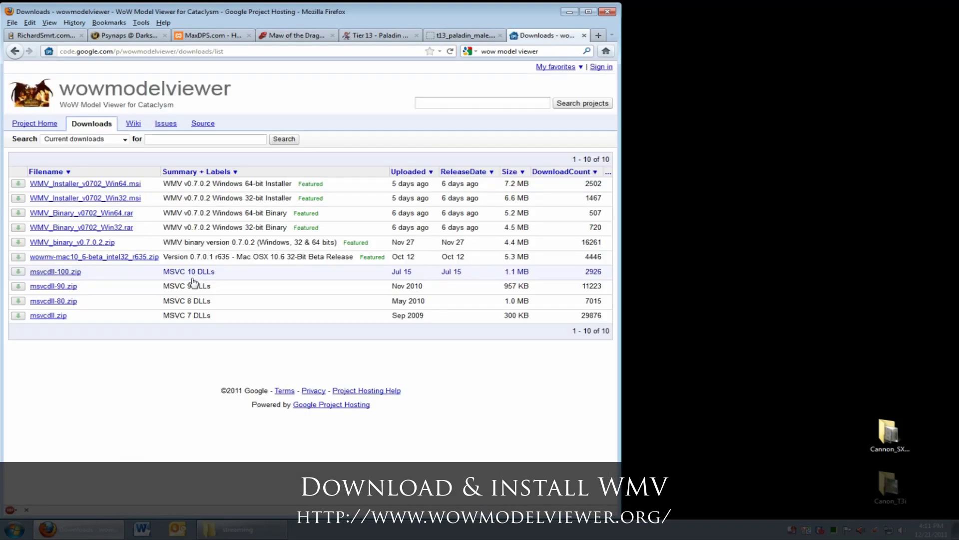
click(94, 183)
click(312, 200)
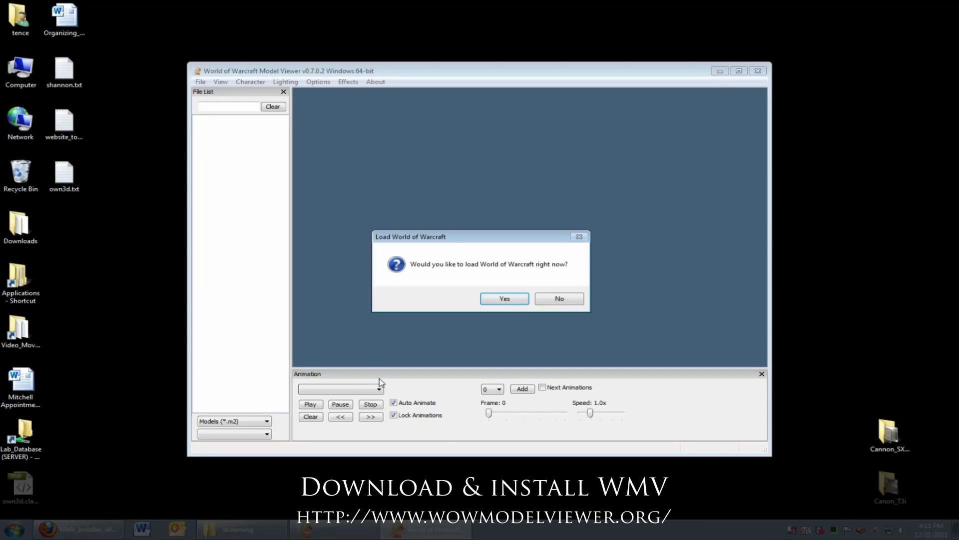
Load the WoW game data and import a character from its Armory URL
click(503, 298)
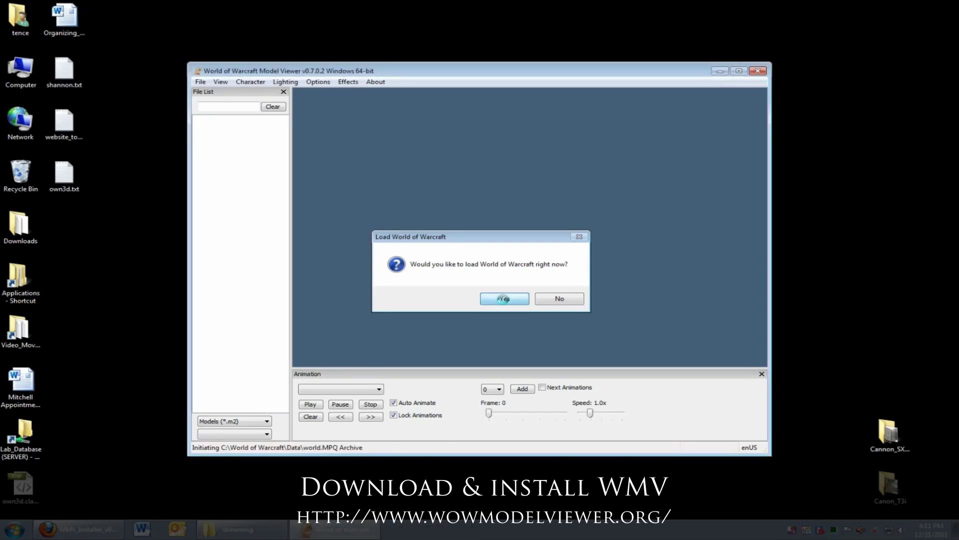
click(318, 82)
mouse_move(258, 84)
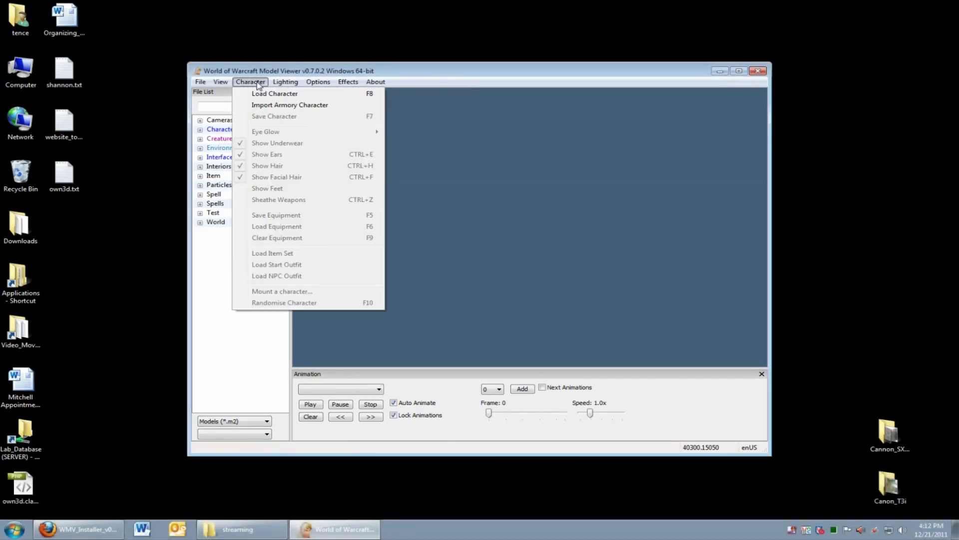
click(332, 106)
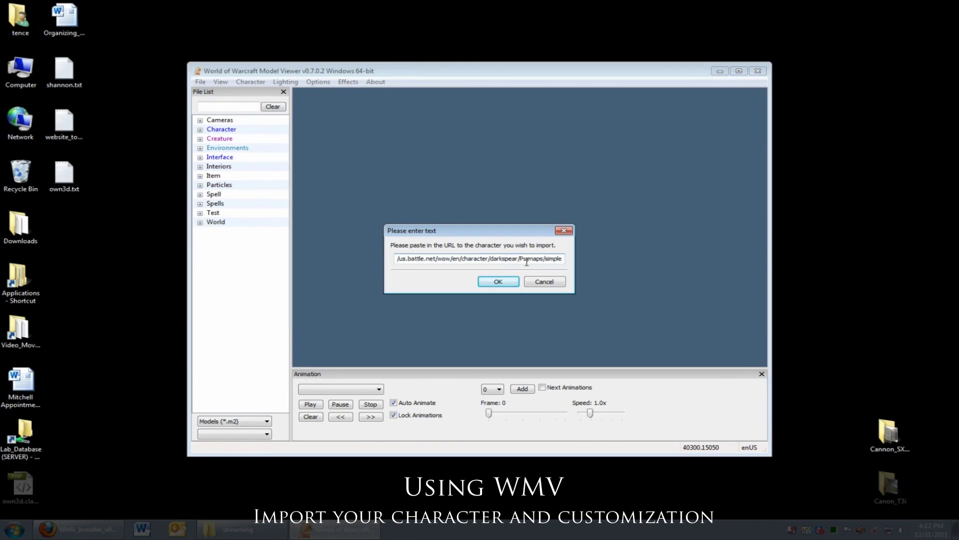
click(499, 281)
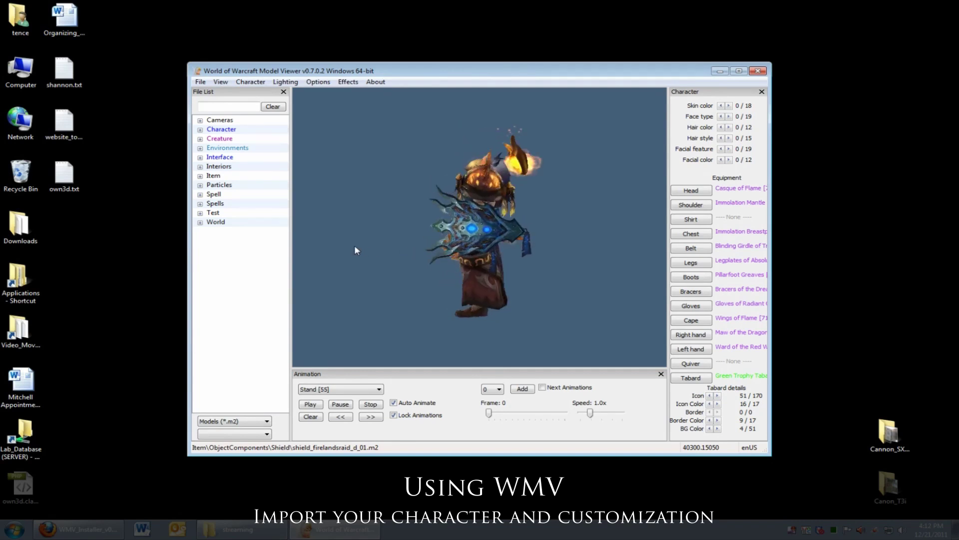
Preview the Swim and then the Sprint animation from the Animation dropdown
click(362, 390)
scroll(340, 325, down, 2)
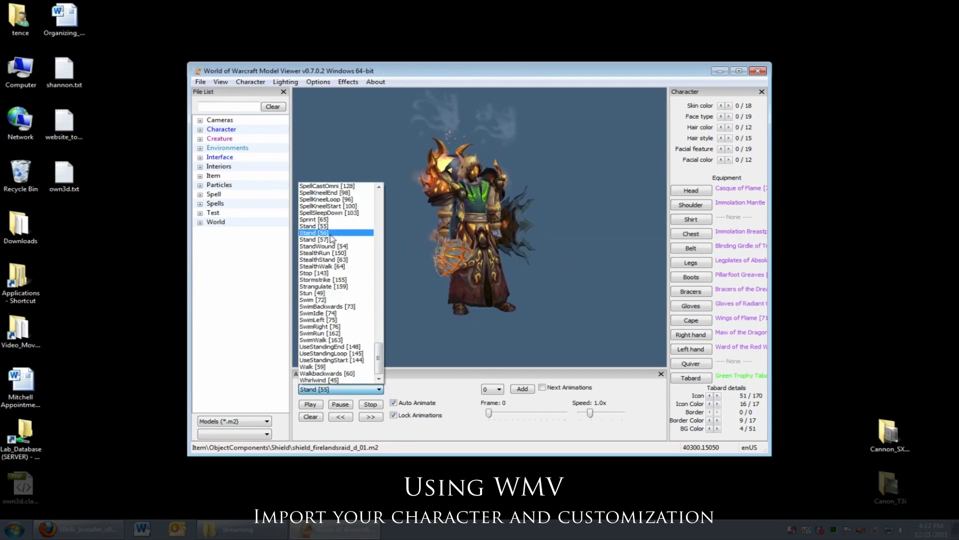
click(320, 302)
click(350, 390)
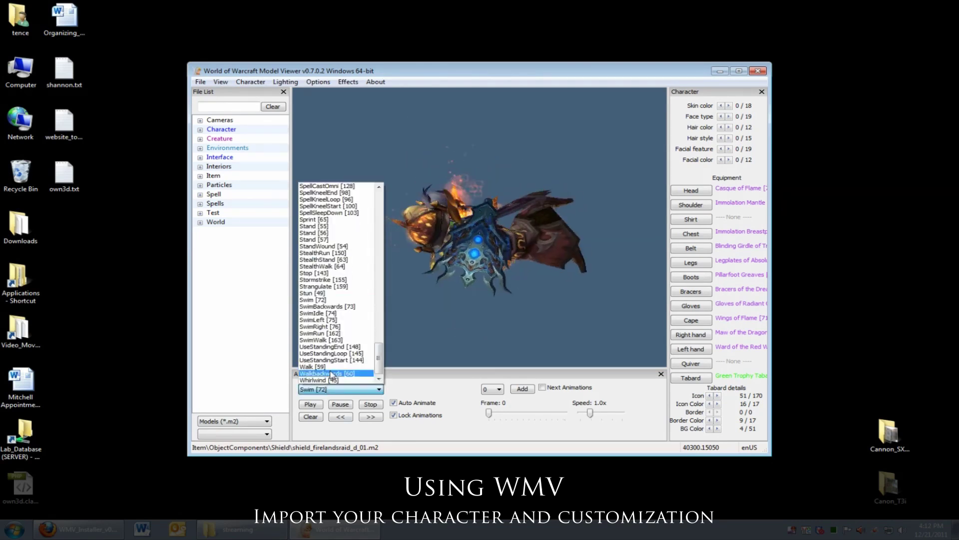
click(310, 220)
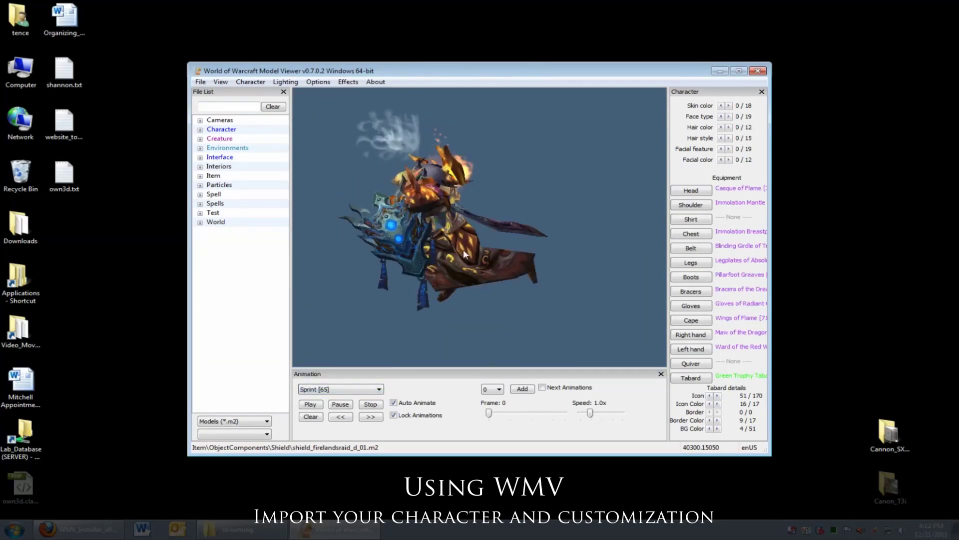
click(356, 394)
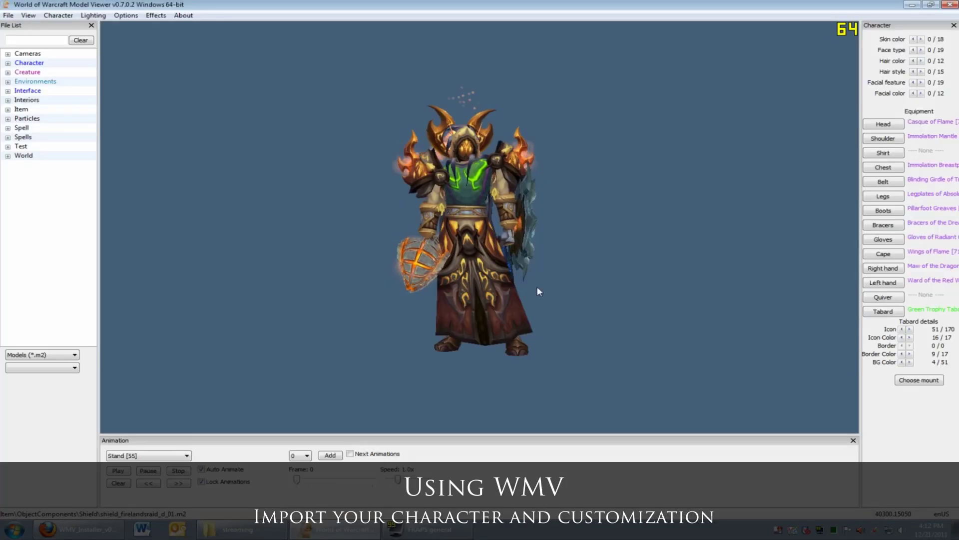
Equip the Battleplate of Radiant Glory item set, filtered by 'rad', and inspect the armor
click(70, 17)
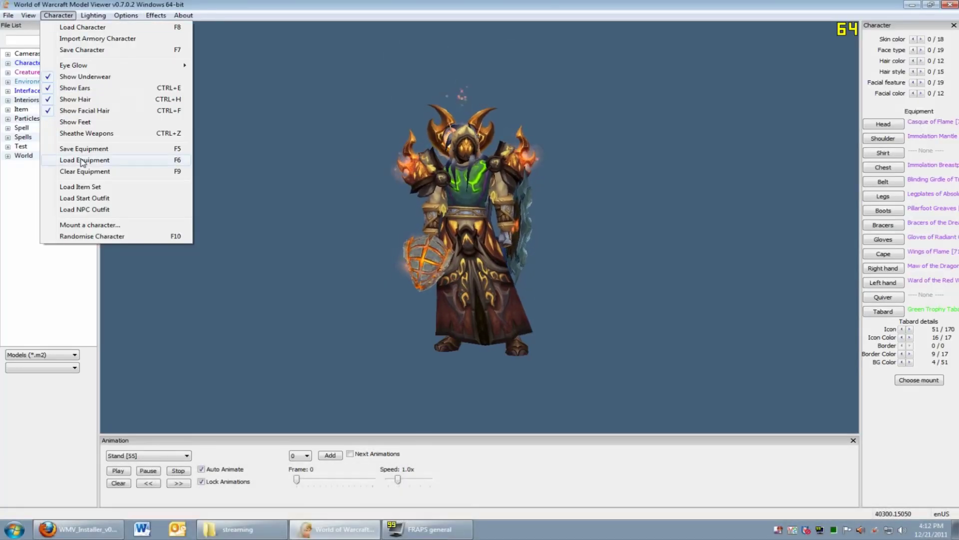
click(77, 187)
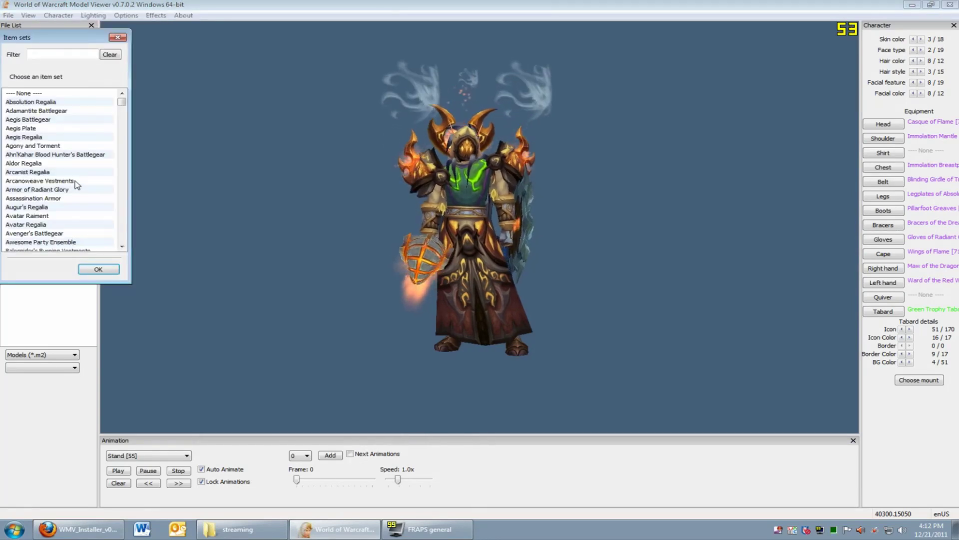
click(83, 54)
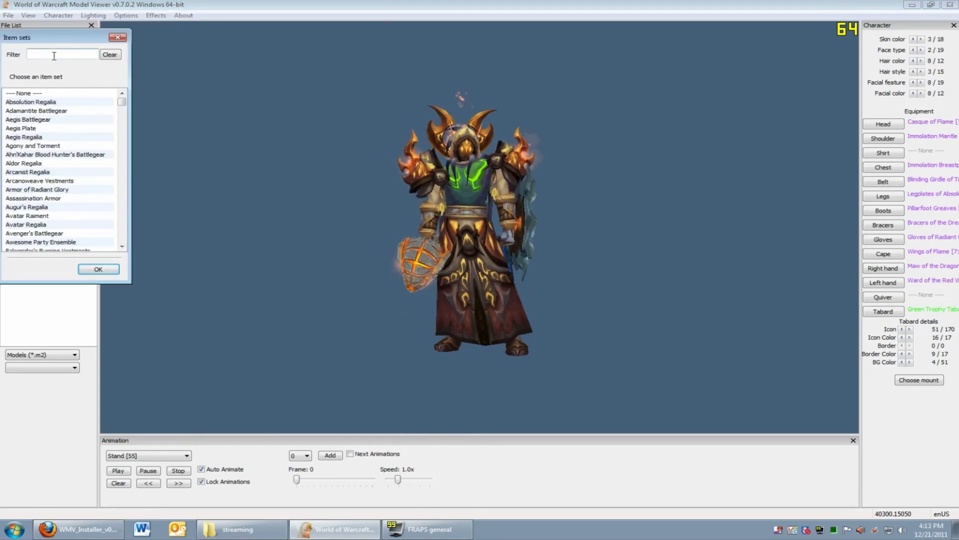
text(rad)
click(37, 111)
drag(238, 182, 385, 204)
click(118, 37)
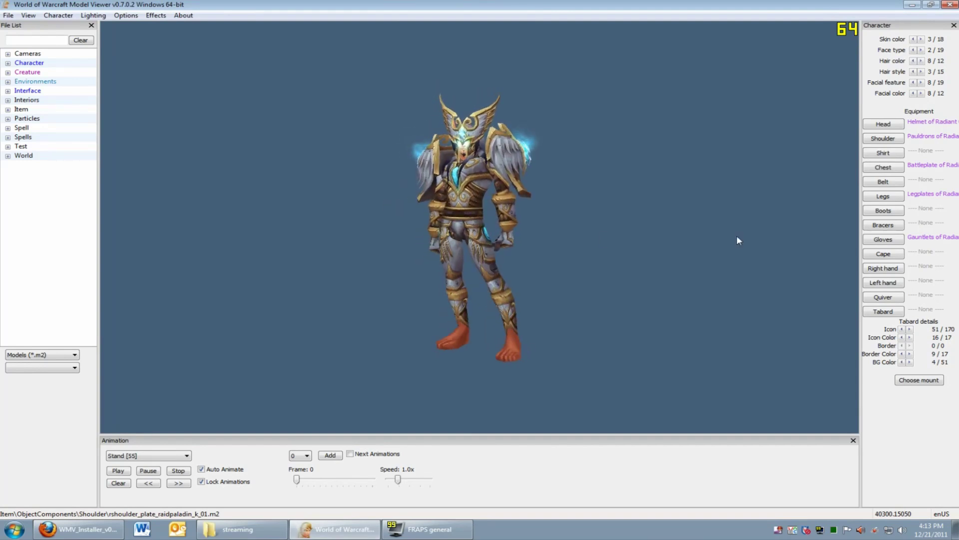
Open the Boots list and check the best-ranked feet items on the paladin gear rankings page
click(884, 210)
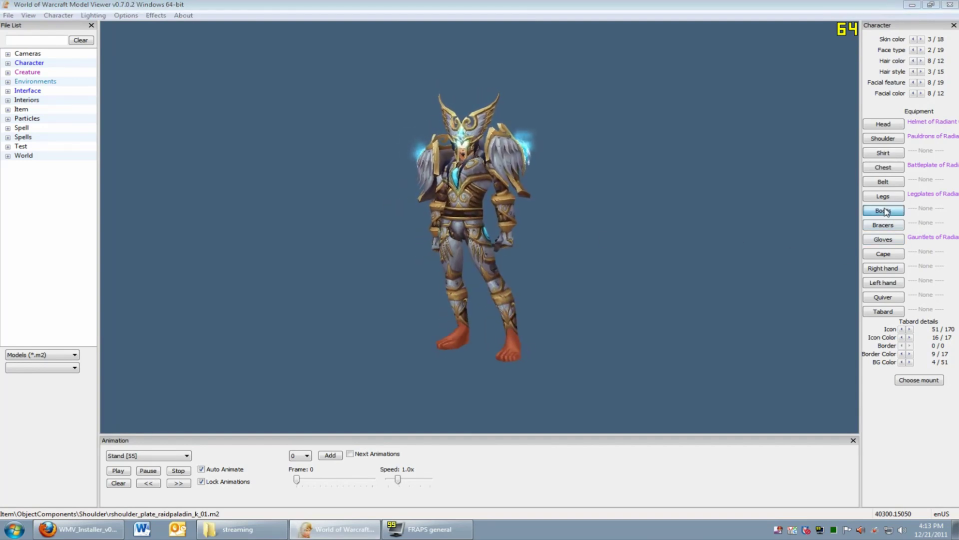
click(86, 526)
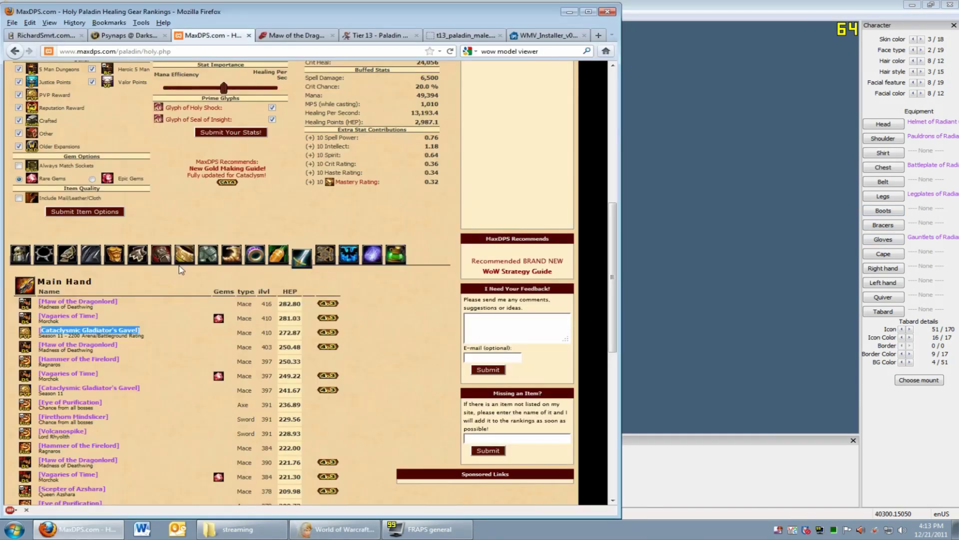
click(234, 256)
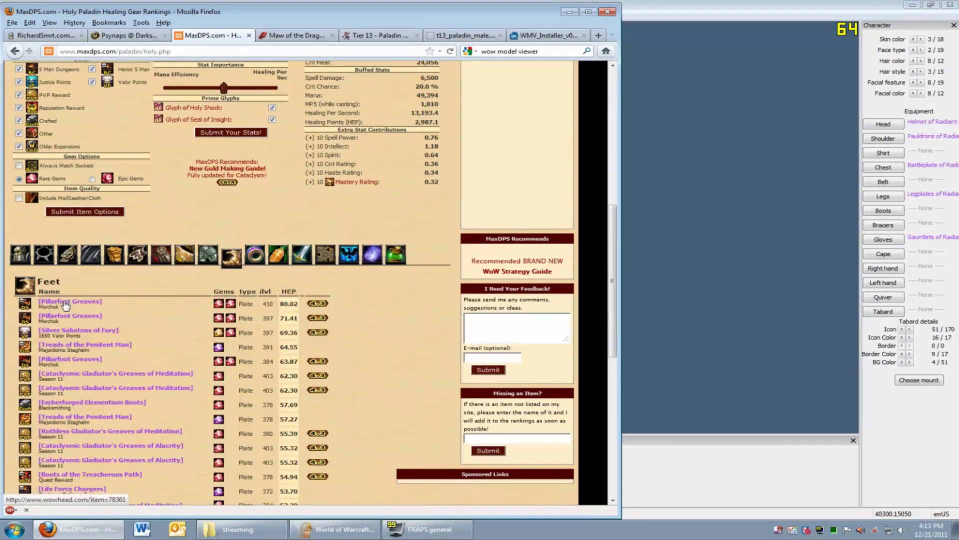
mouse_move(65, 305)
key(alt+Tab)
Equip Pillarfoot Greaves as boots using the 'pillar' filter
text(pillae)
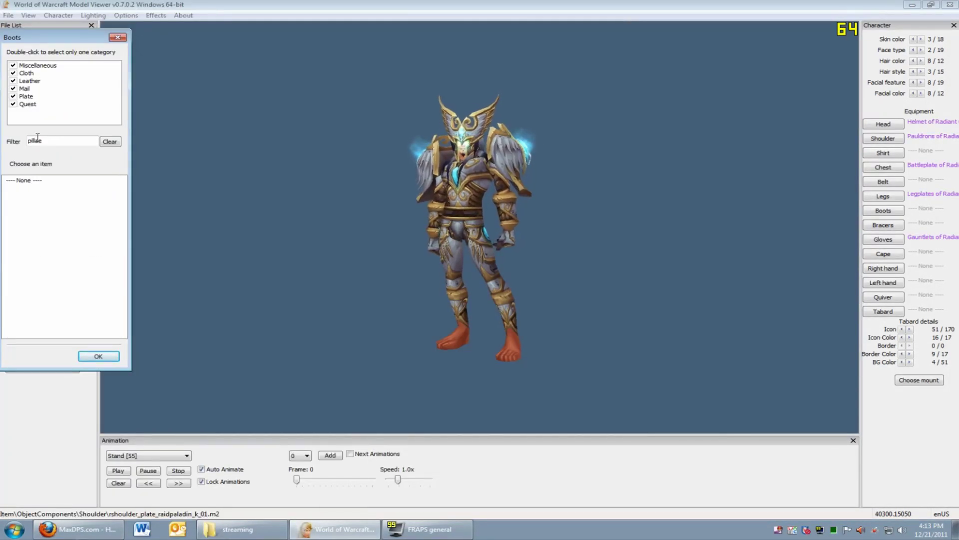
key(BackSpace)
text(r)
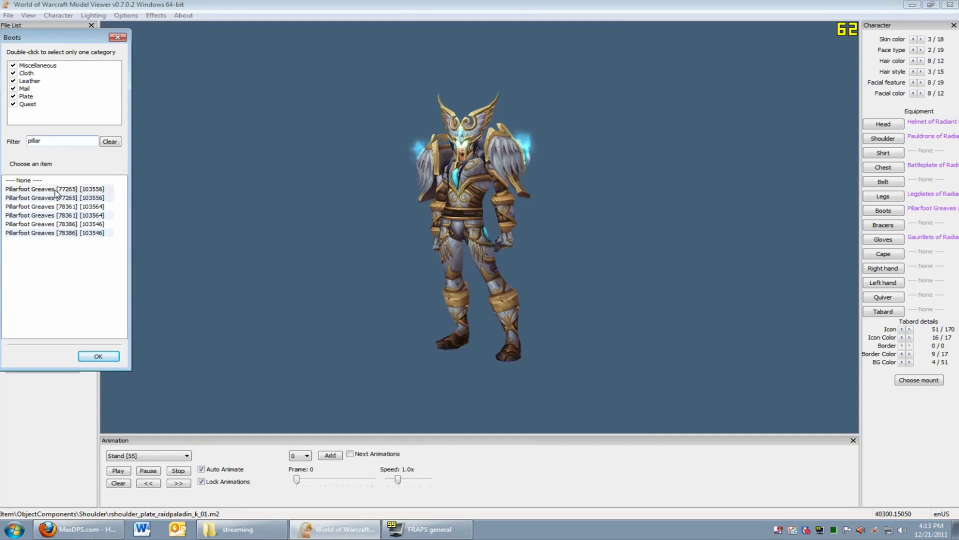
click(50, 189)
click(389, 243)
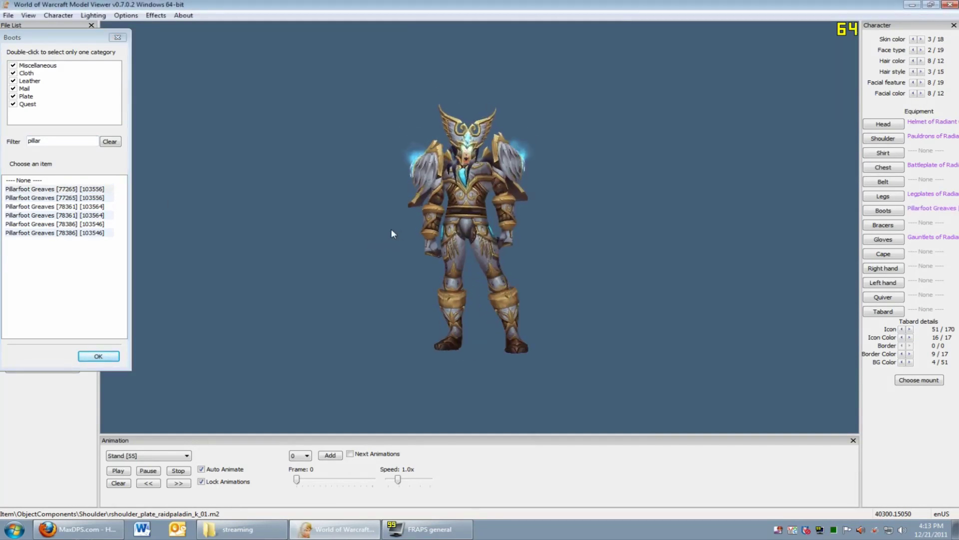
Equip Maw of the Dragonlord in the right hand using the 'maw of' filter
click(882, 270)
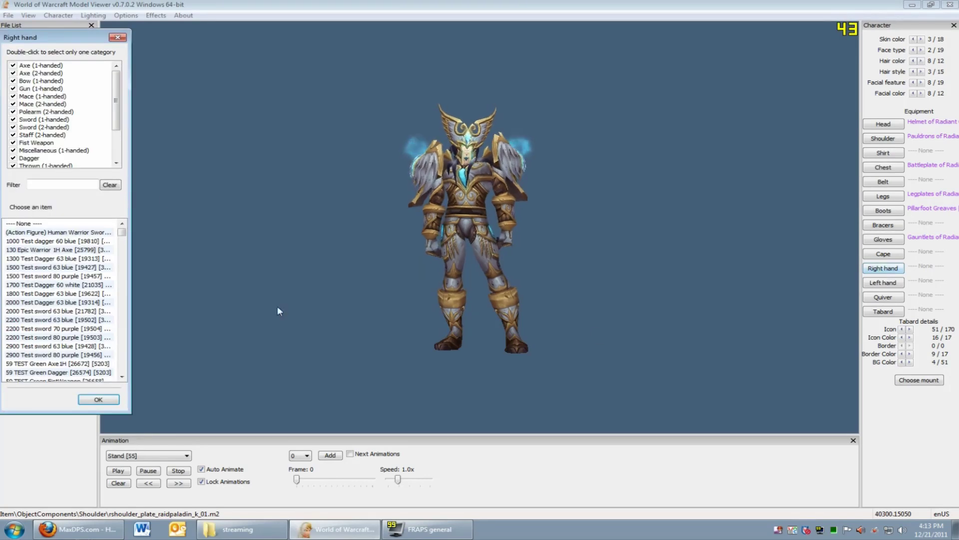
click(75, 184)
text(ma)
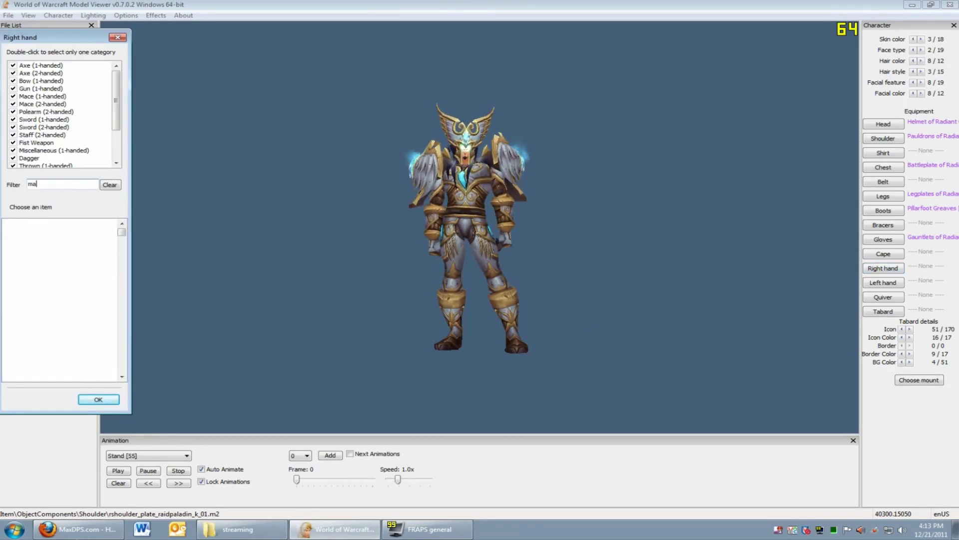
text(w of)
click(40, 259)
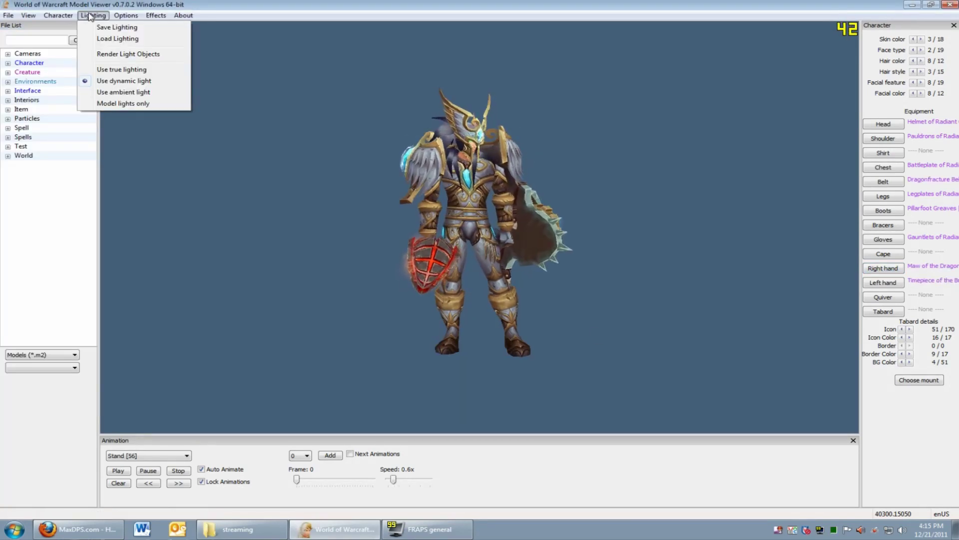
Save the character over psynaps_122111_2_tier-13.chr, replacing the existing file
mouse_move(61, 19)
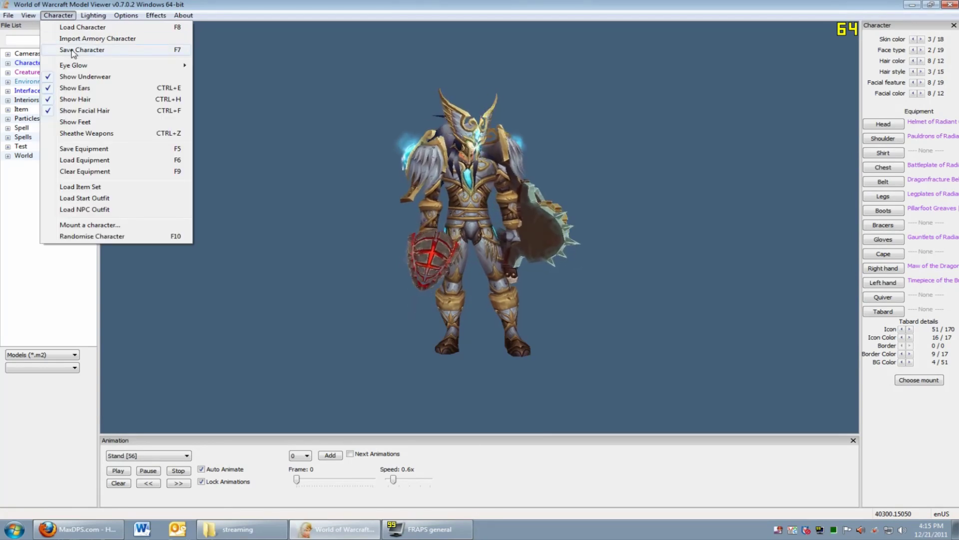
click(124, 52)
click(145, 92)
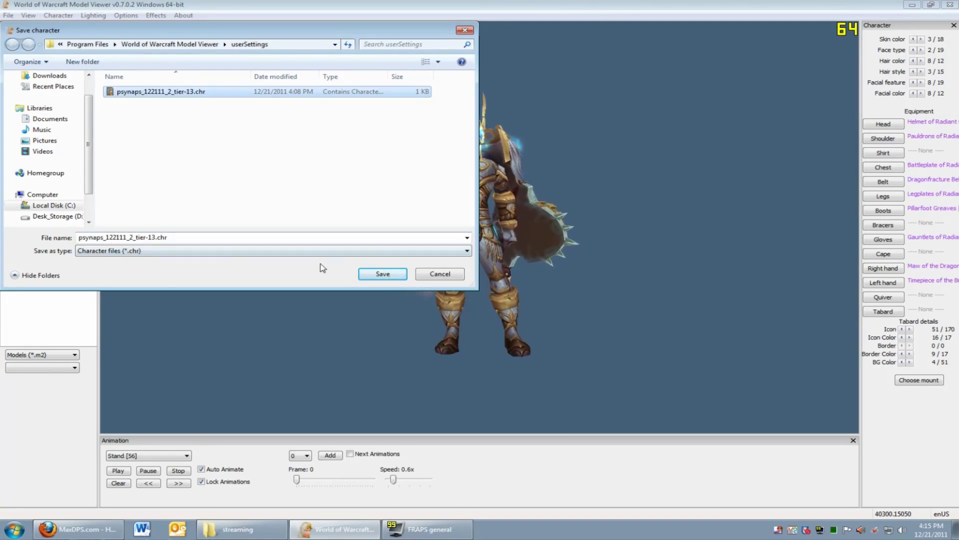
click(383, 274)
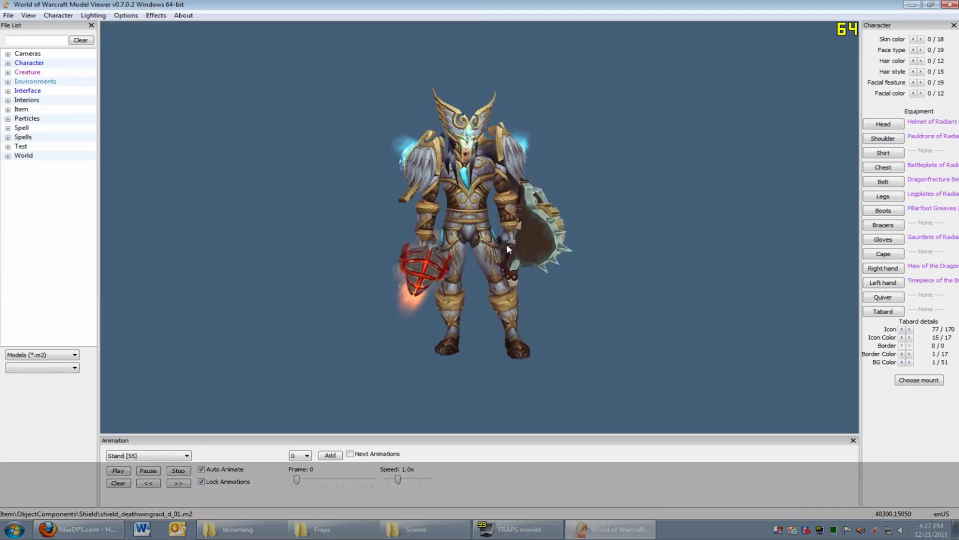
Set the viewer background color to bright blue
click(29, 16)
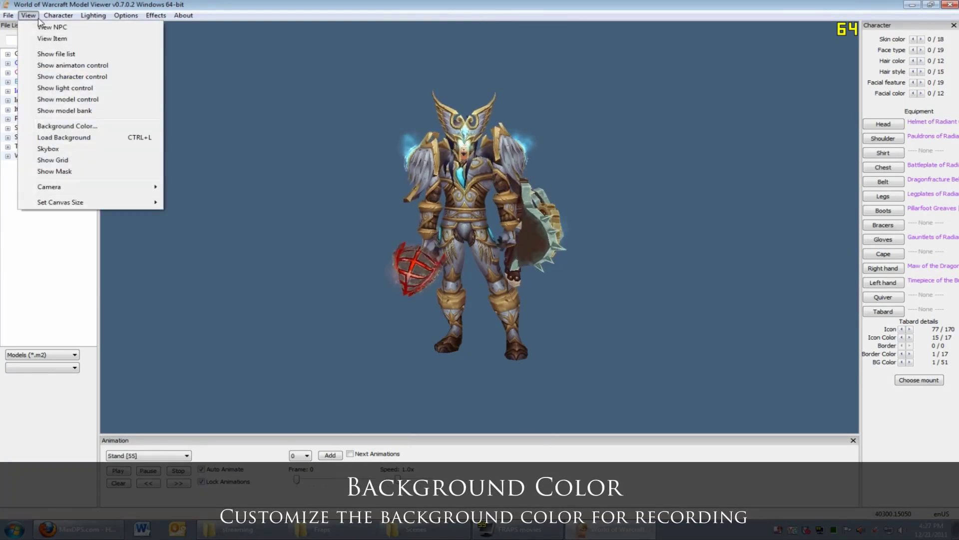
click(31, 16)
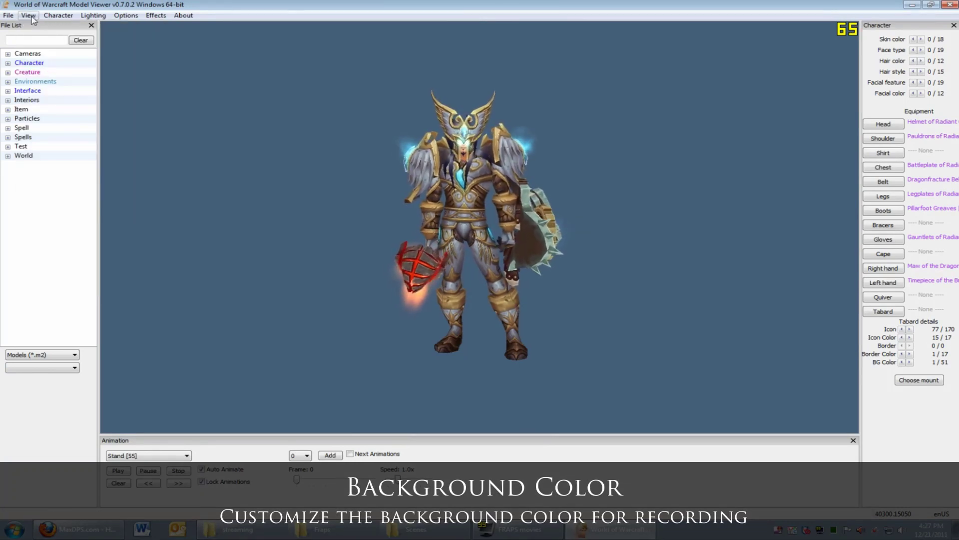
click(28, 15)
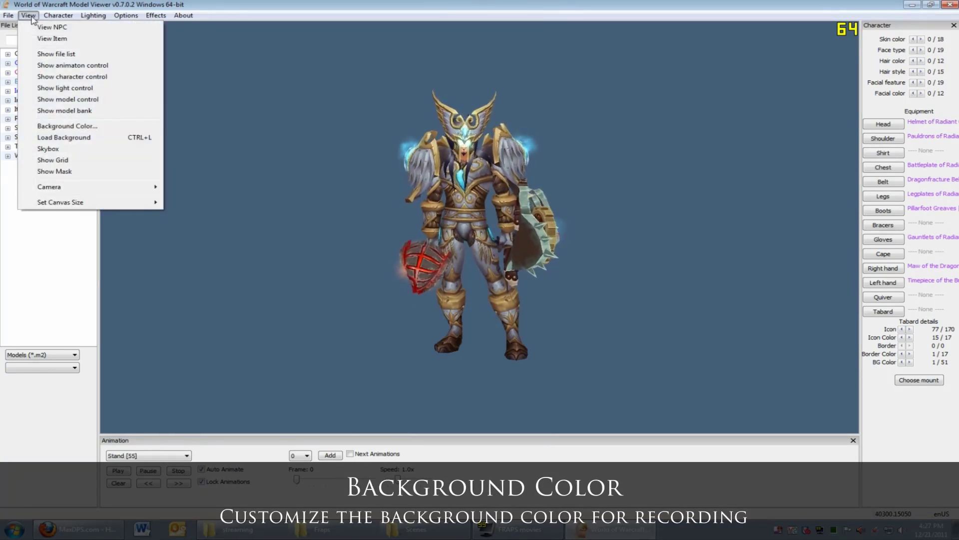
click(60, 126)
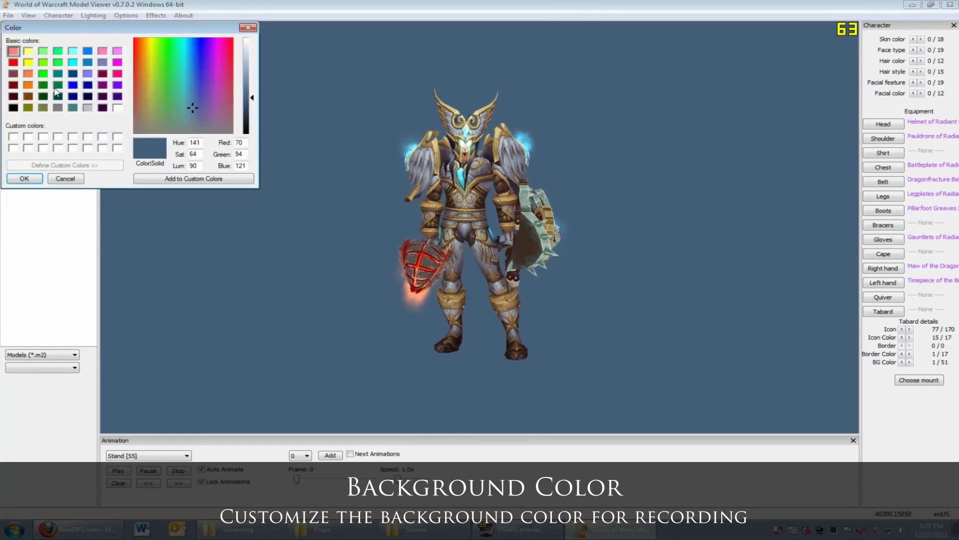
click(72, 84)
click(24, 178)
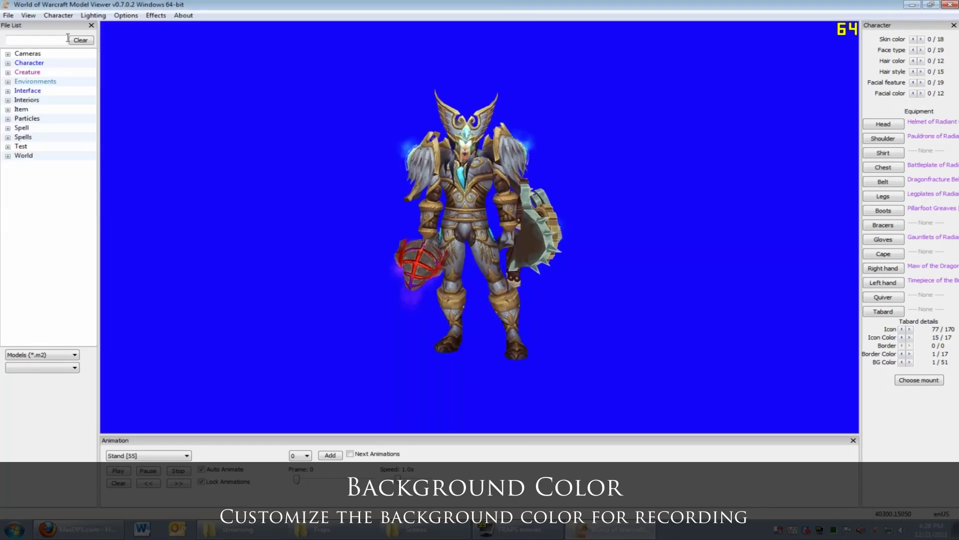
Change the background color to the black basic swatch instead
click(28, 15)
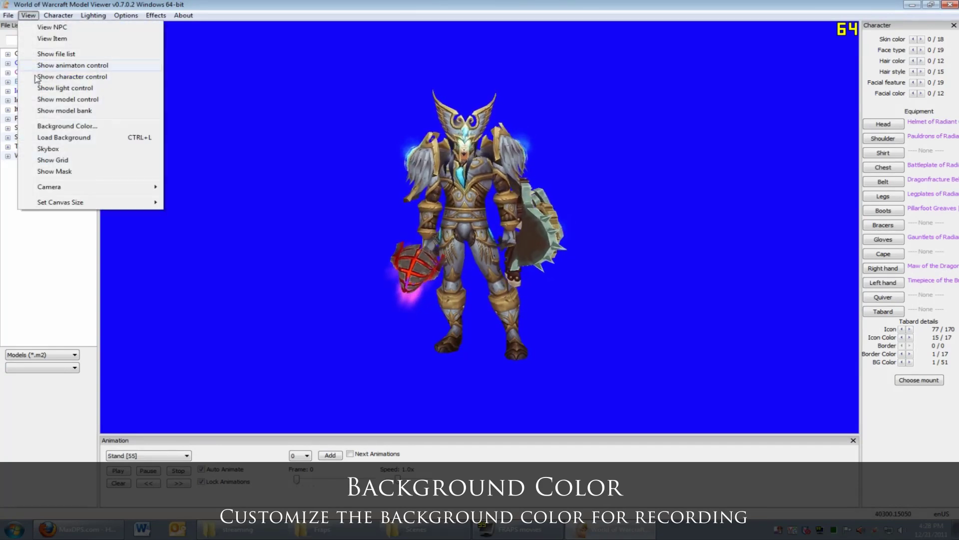
click(67, 126)
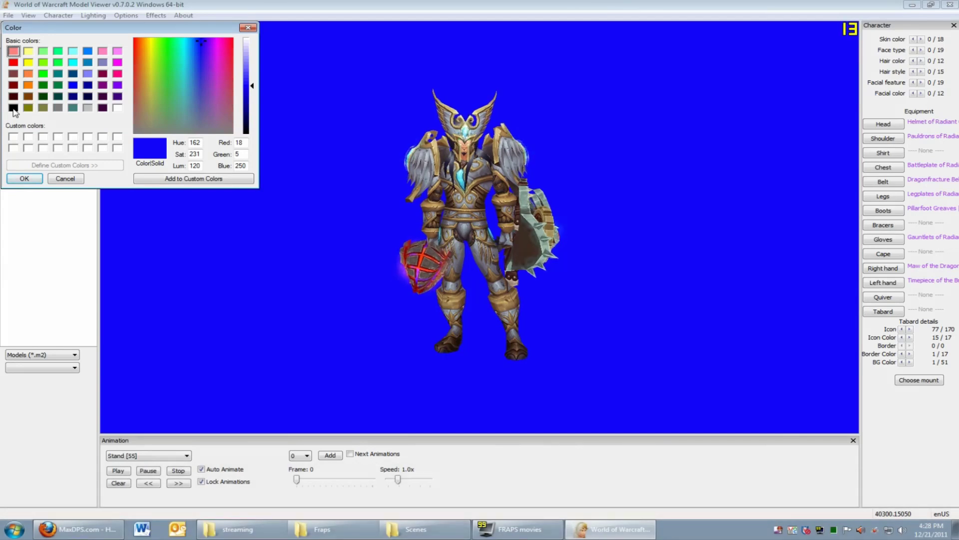
click(13, 108)
click(24, 178)
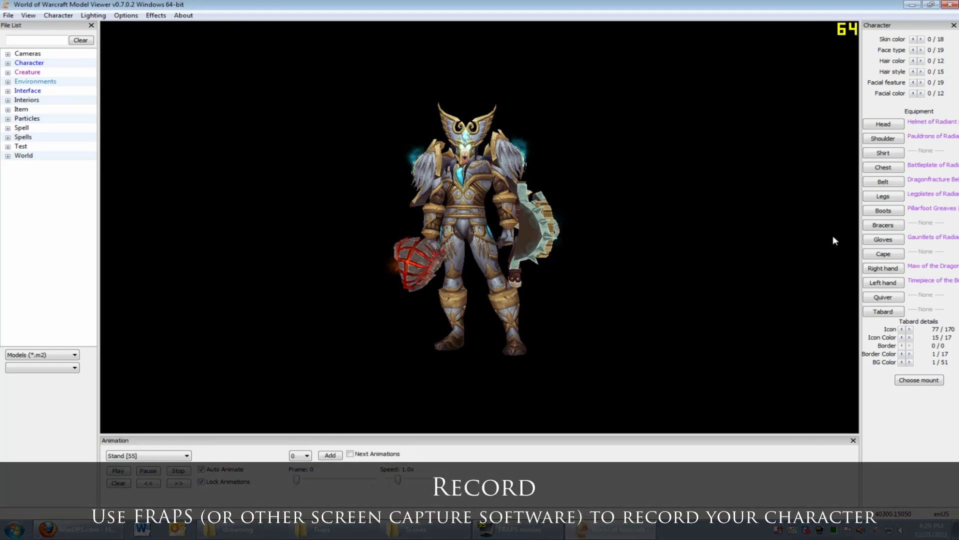
Start the FRAPS recording with F9 and turn the paladin to its side and back to front
key(F9)
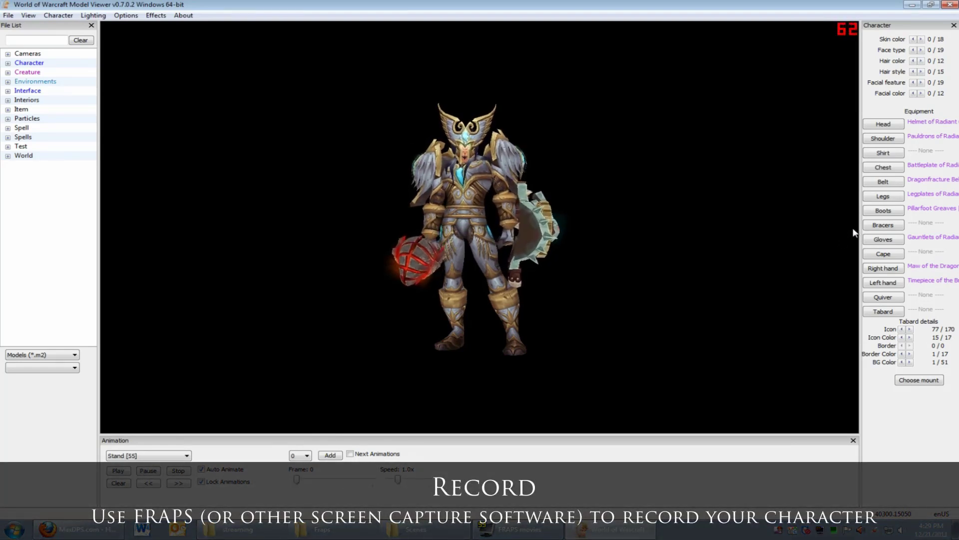
drag(854, 230, 620, 238)
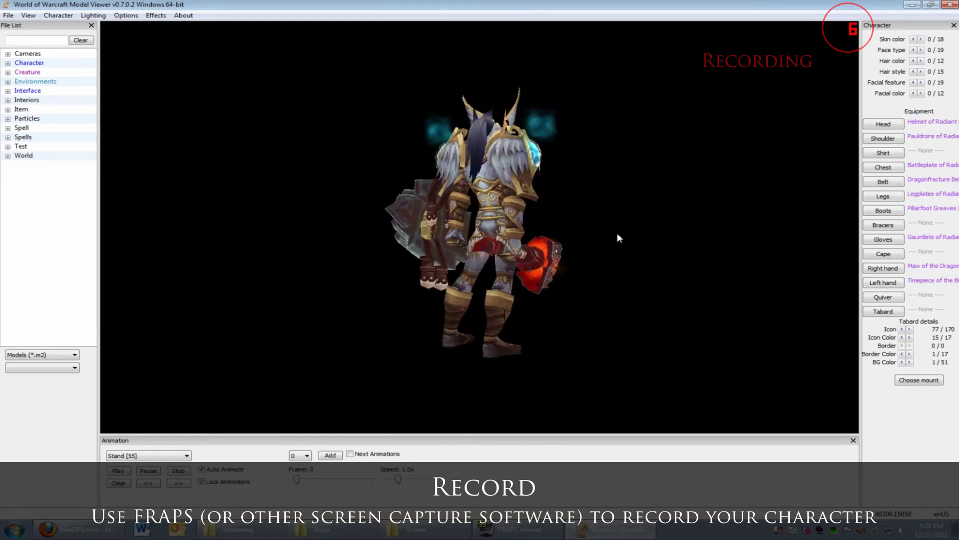
drag(617, 232, 91, 217)
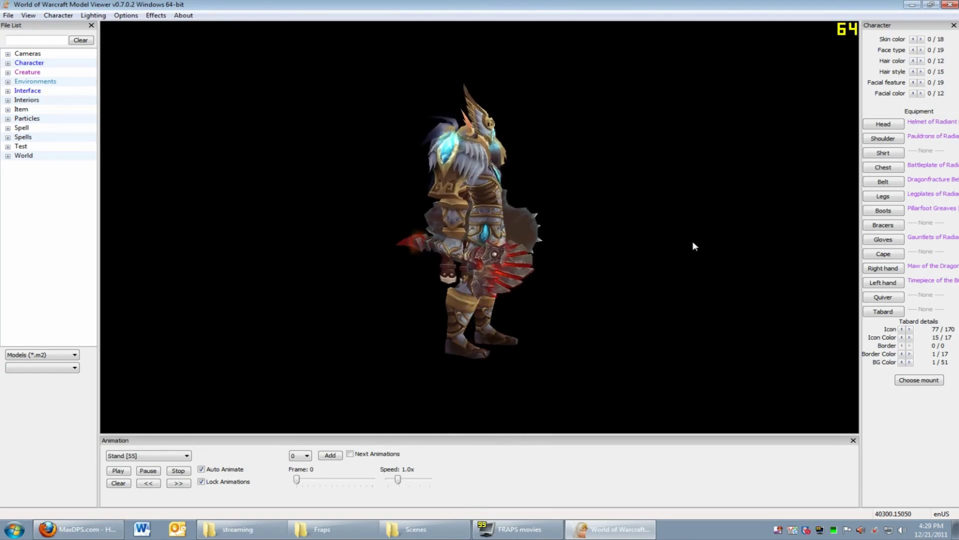
Review the recorded clip, then open Effects > Apply Enchants and move the Weapon Enchants dialog aside
click(520, 529)
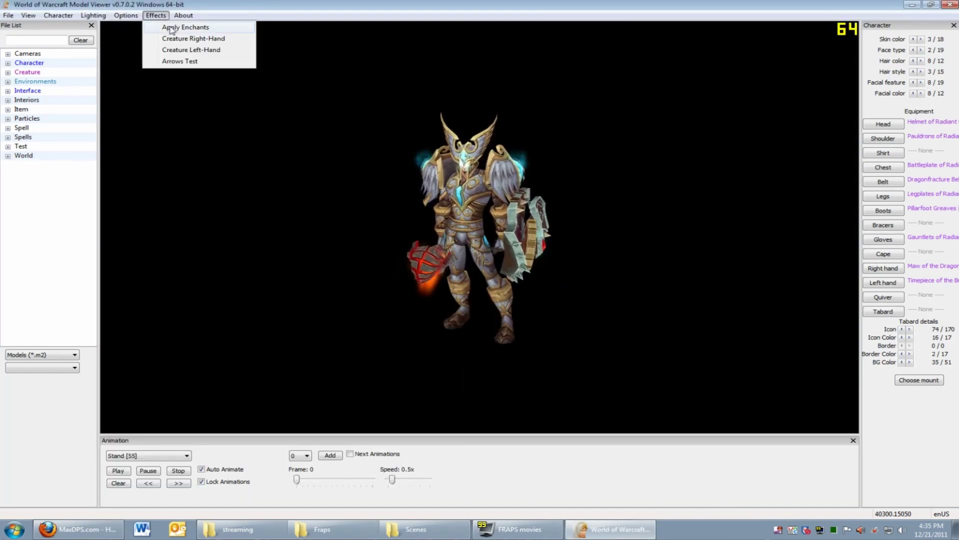
click(171, 29)
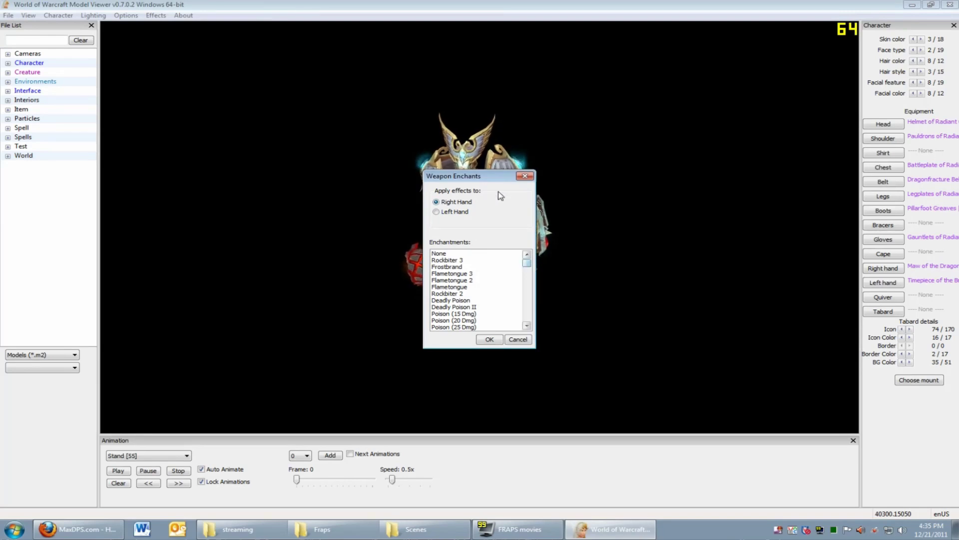
drag(487, 181, 639, 191)
drag(680, 283, 681, 290)
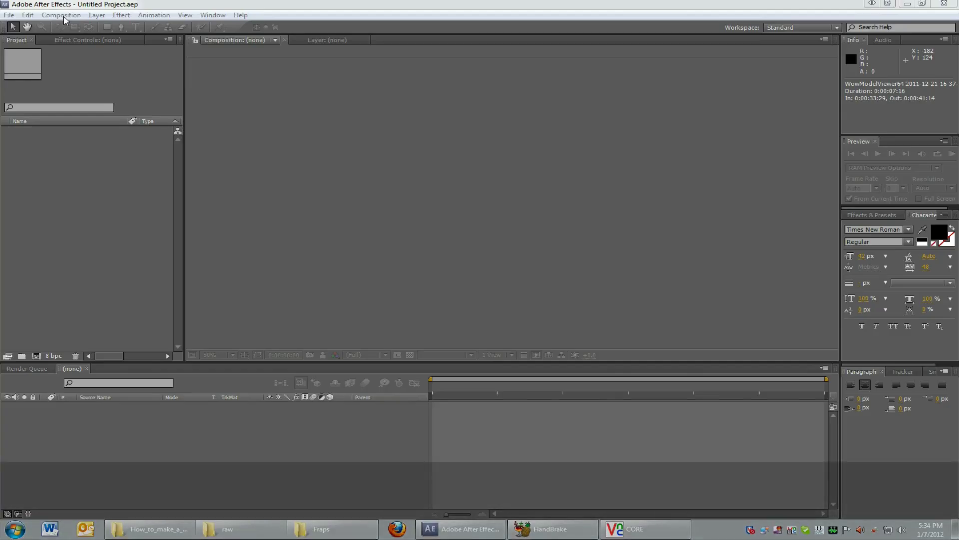
Create Comp 1 using the HDTV 1080 29.97 preset (1920×1080)
click(61, 15)
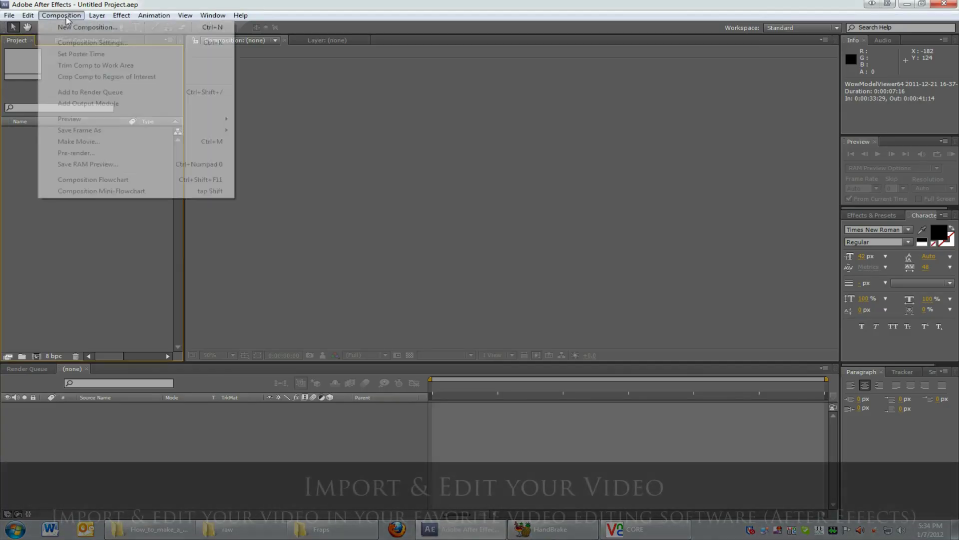
click(65, 28)
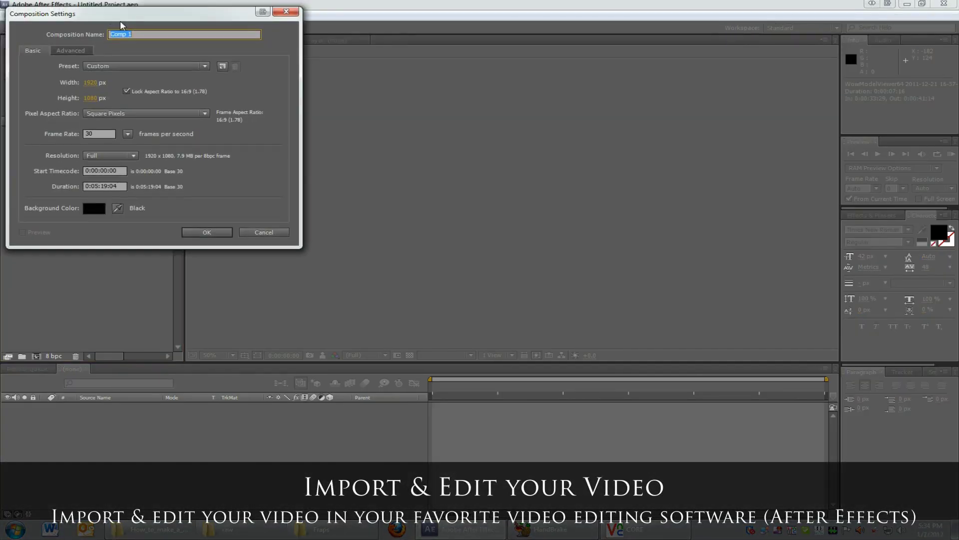
click(177, 117)
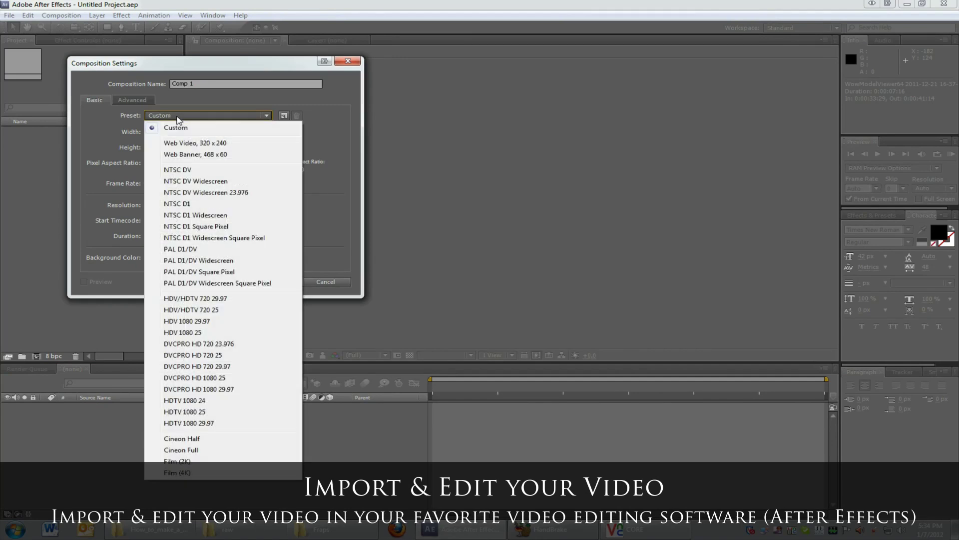
click(189, 423)
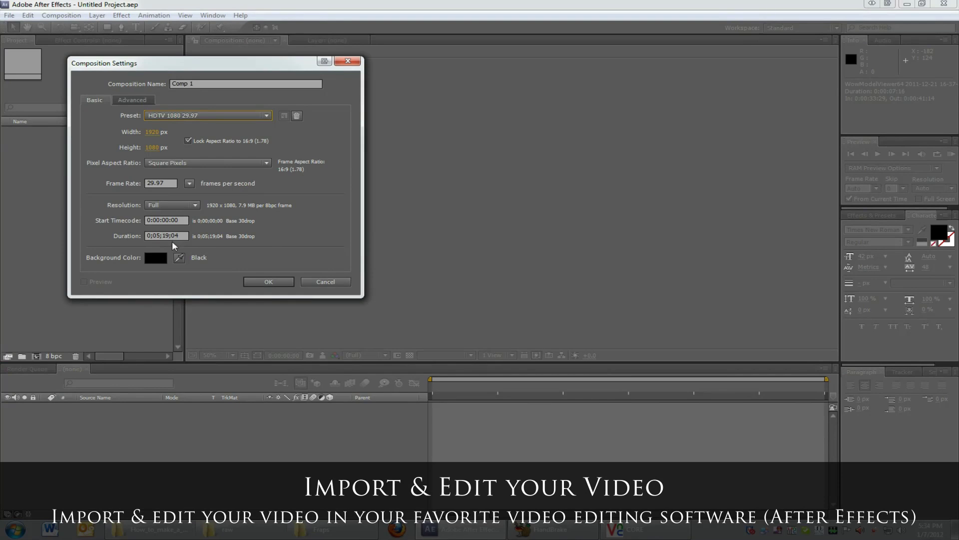
click(270, 281)
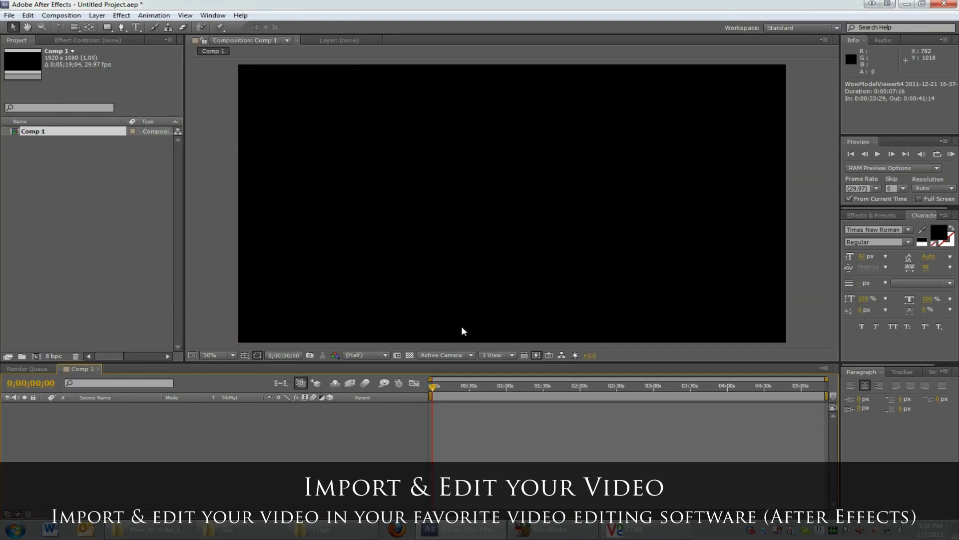
Bring in the WowModelViewer AVI and trim its start to 0;00;06;24
click(327, 533)
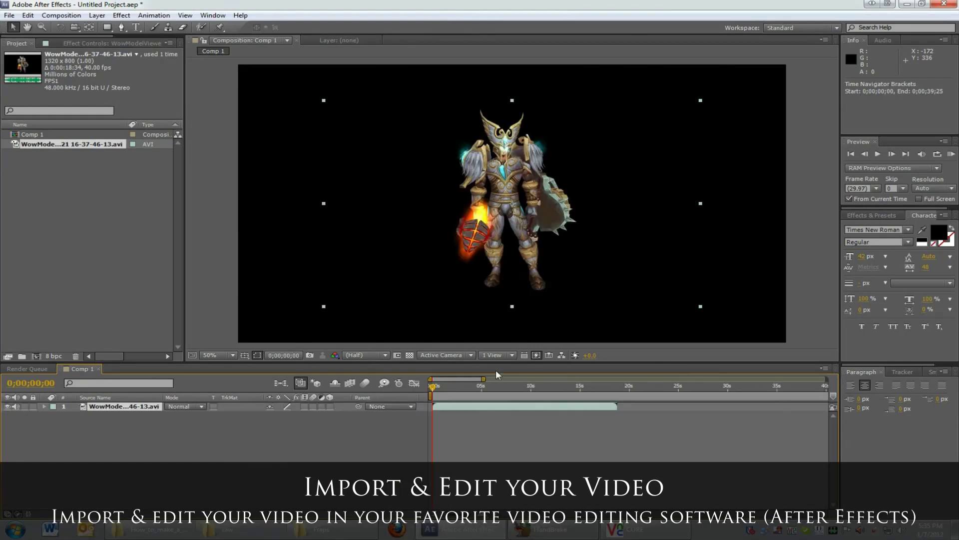
drag(440, 389, 491, 391)
drag(500, 396, 498, 404)
drag(431, 407, 458, 407)
Trim the clip's out point to 0;00;14;08
click(482, 514)
click(793, 398)
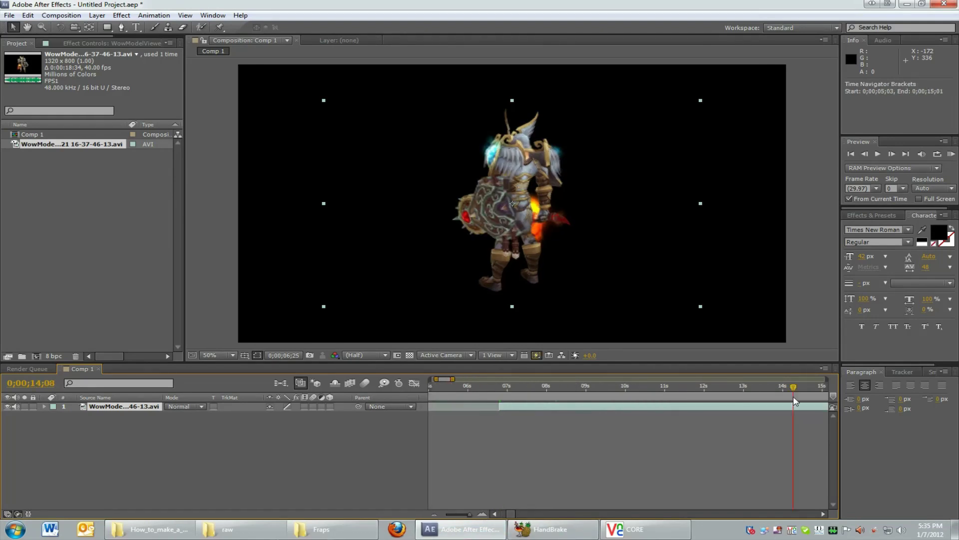
click(825, 513)
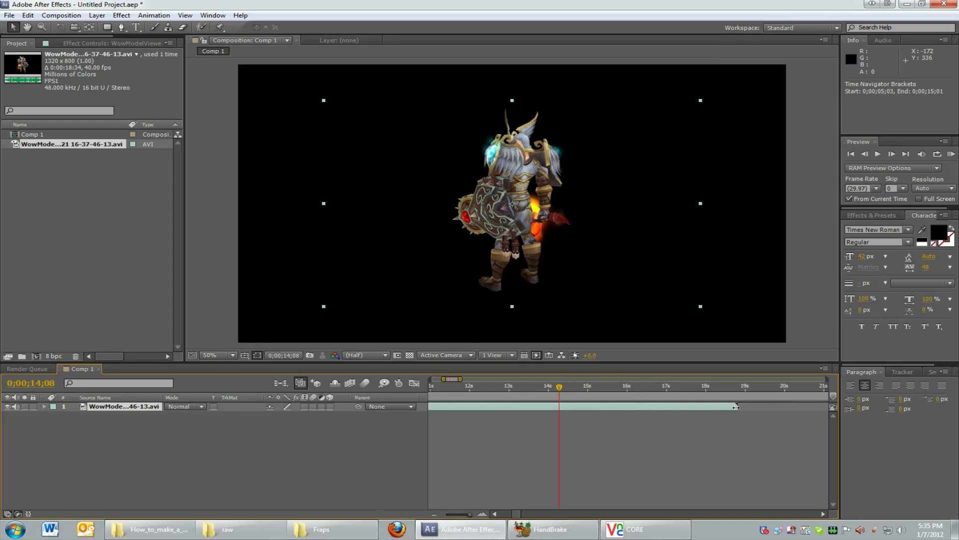
drag(713, 407, 562, 415)
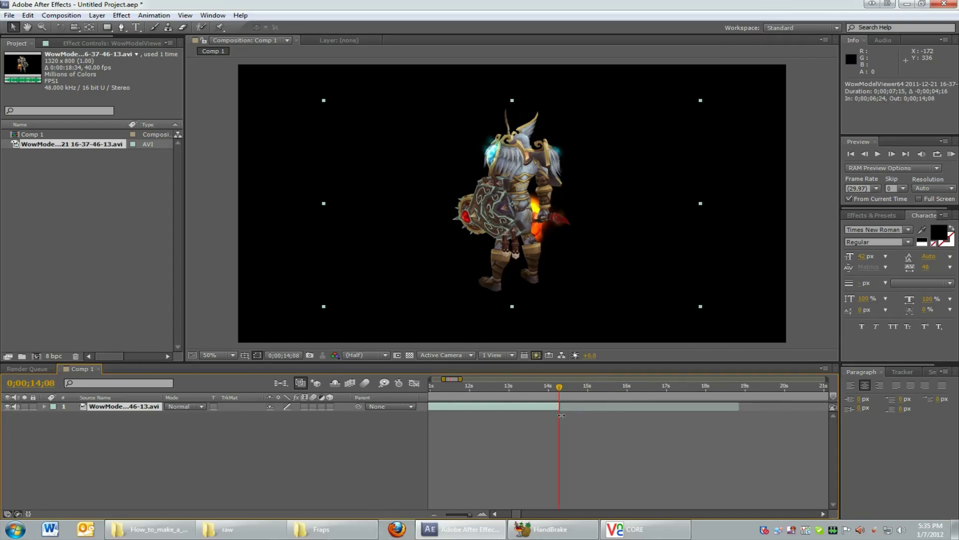
click(434, 514)
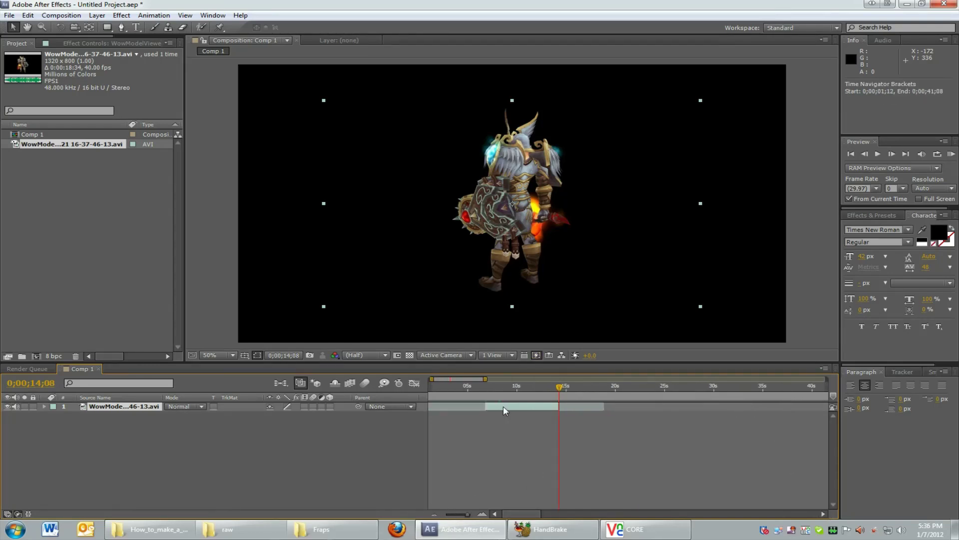
Duplicate the trimmed paladin clip, doubling 1 to 2 to 4 to 8 layers placed end to end
key(ctrl+d)
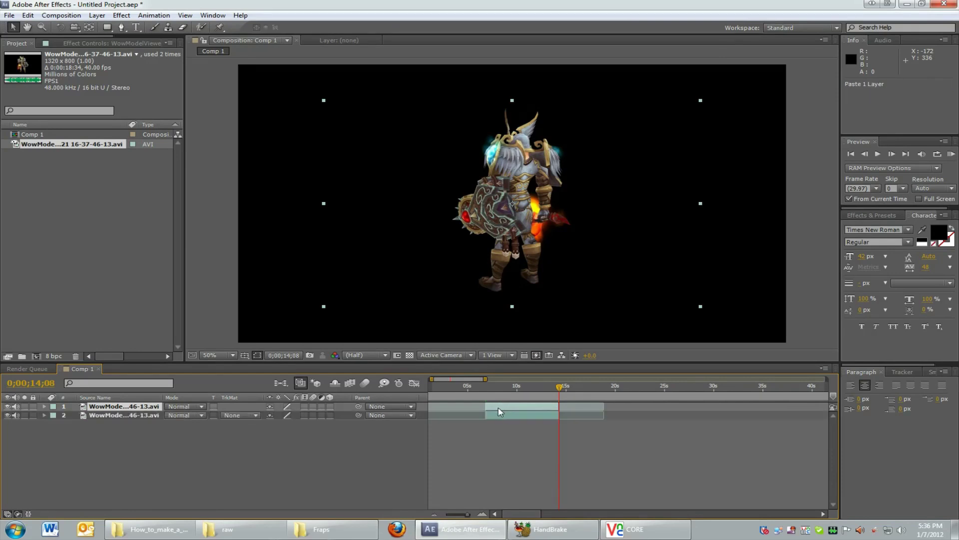
drag(503, 405, 681, 417)
key(ctrl+a)
key(ctrl+d)
click(533, 415)
key(ctrl+a)
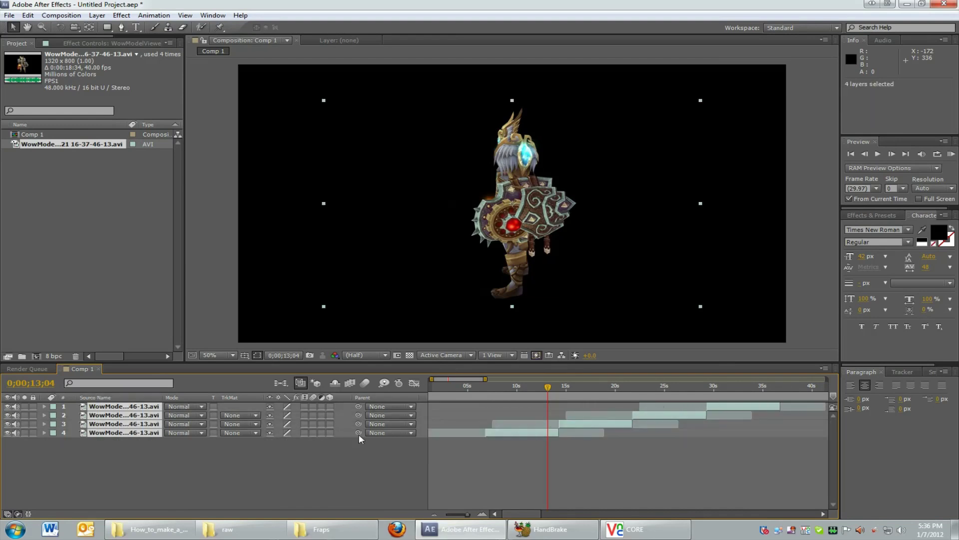
key(minus)
key(ctrl+d)
drag(473, 434, 536, 436)
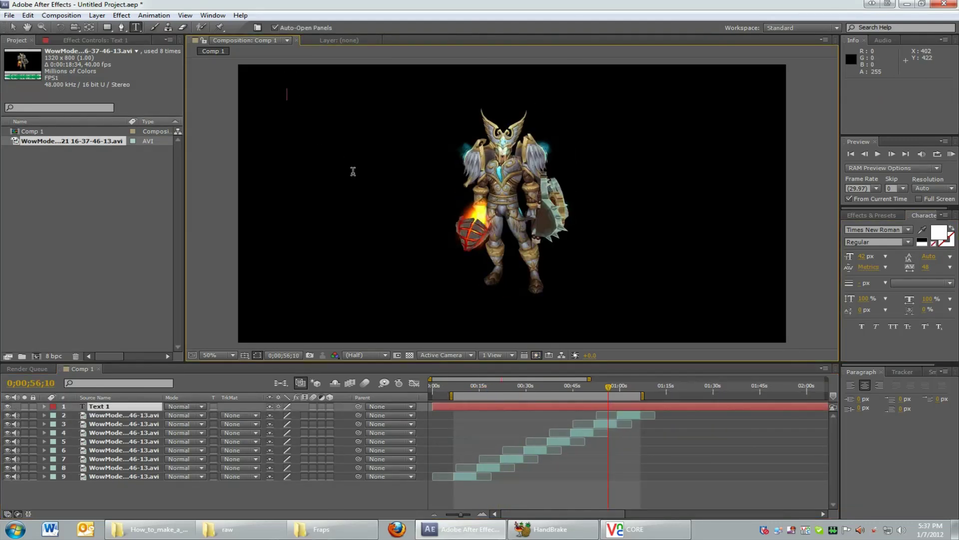
key(ctrl+shift+l)
text(SynapticTracker.com)
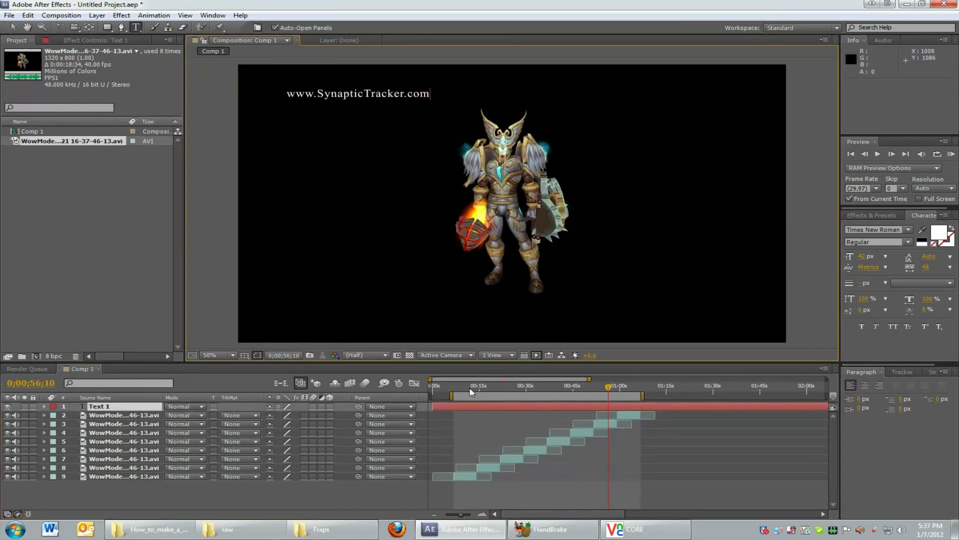
drag(471, 392, 537, 387)
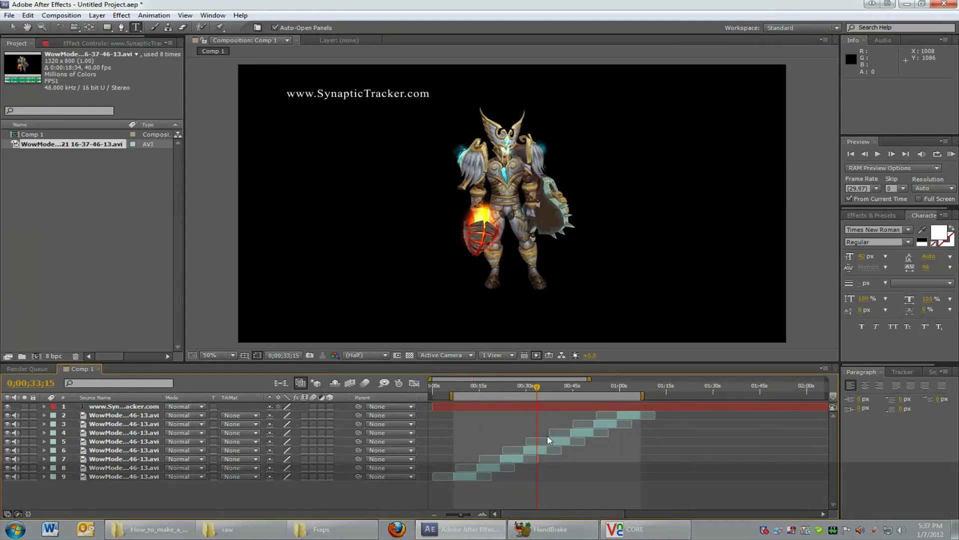
click(61, 15)
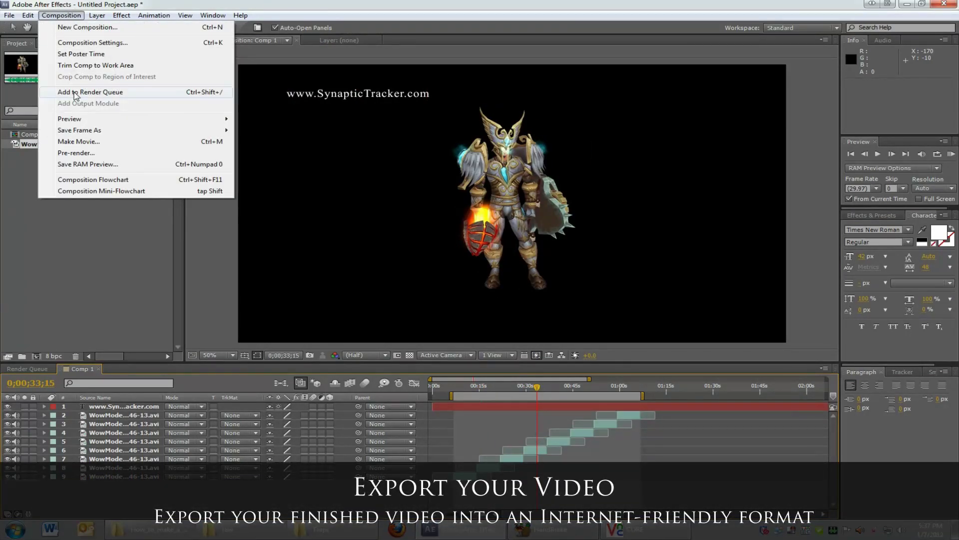
Add Comp 1 to the Render Queue and accept its render settings
click(136, 95)
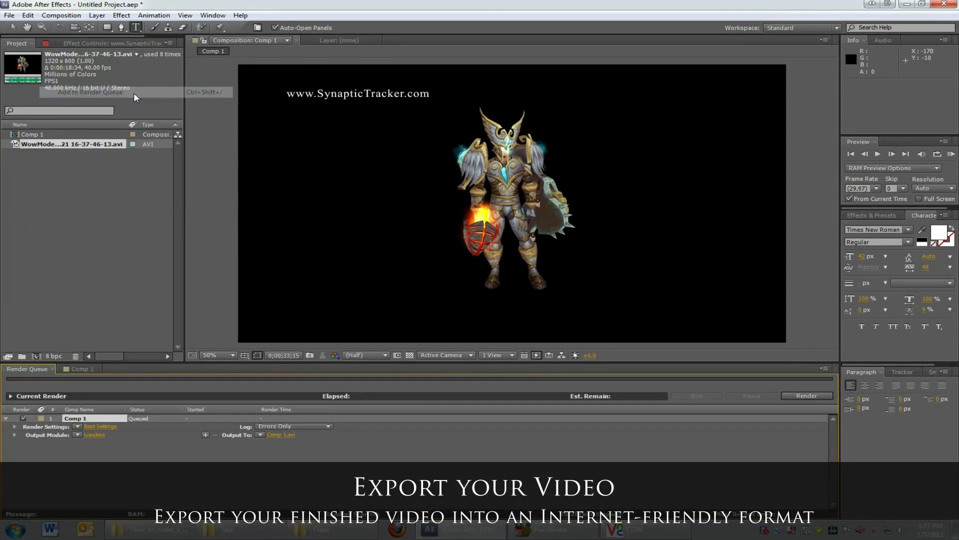
click(102, 426)
drag(152, 11, 283, 91)
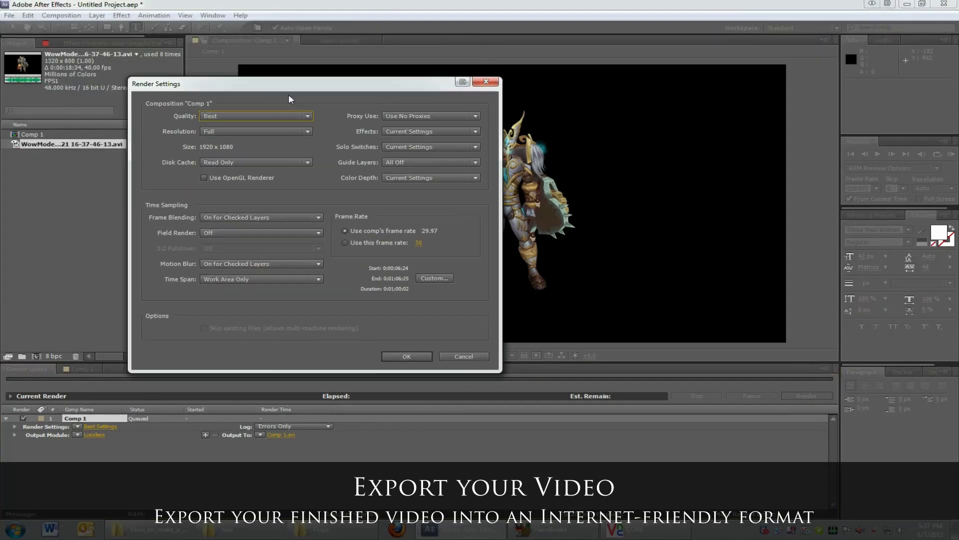
click(406, 356)
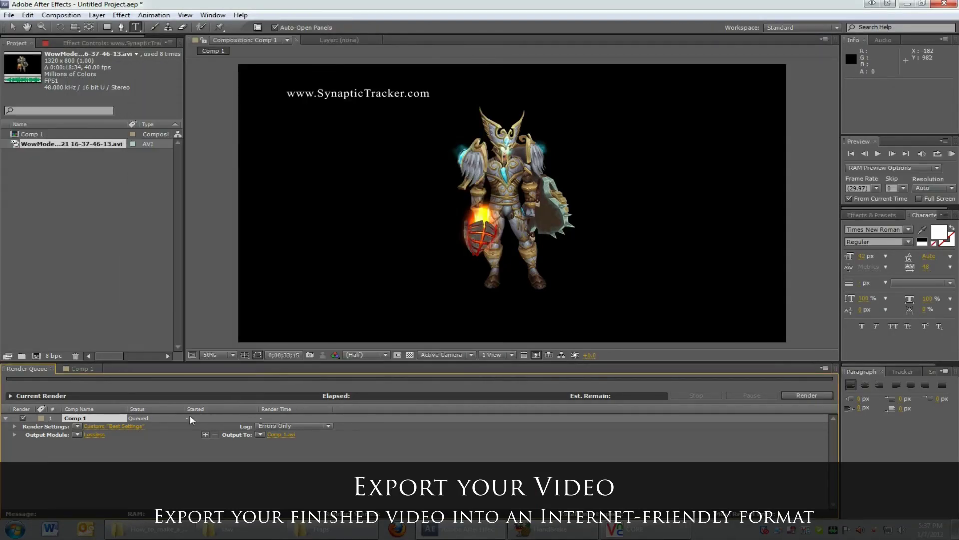
Set the output module format to H.264
click(100, 433)
drag(173, 7, 264, 51)
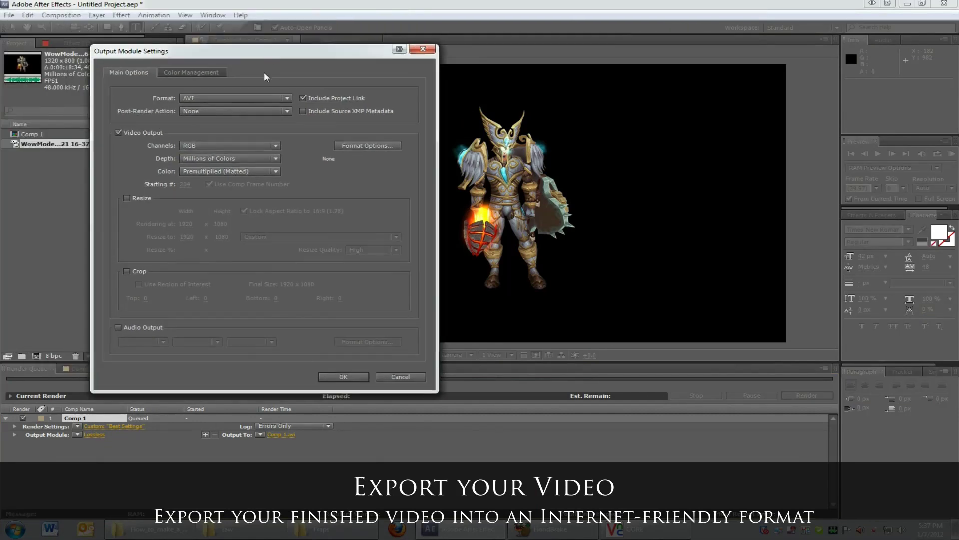
click(227, 99)
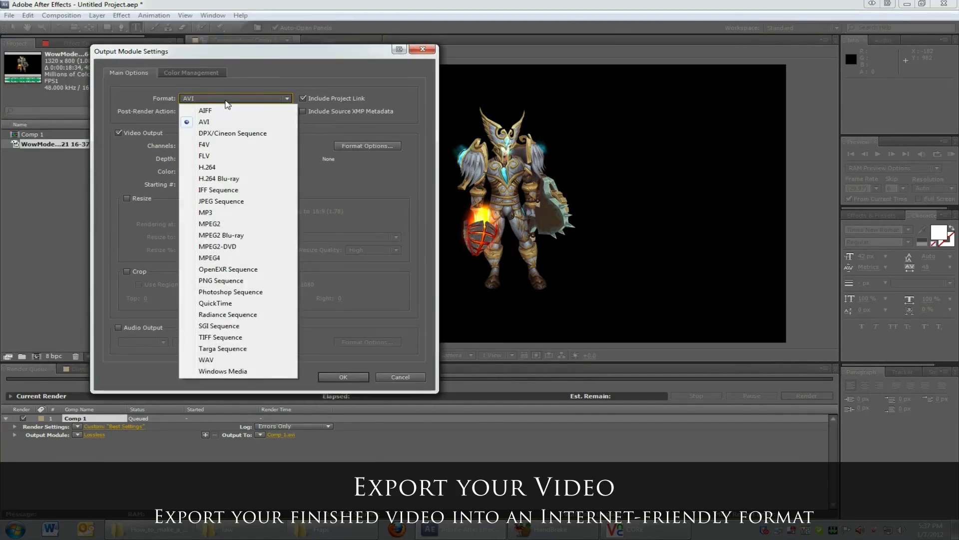
click(208, 168)
Set H.264 bitrate to 15 Mbps target and 25 Mbps maximum, then start rendering
click(359, 145)
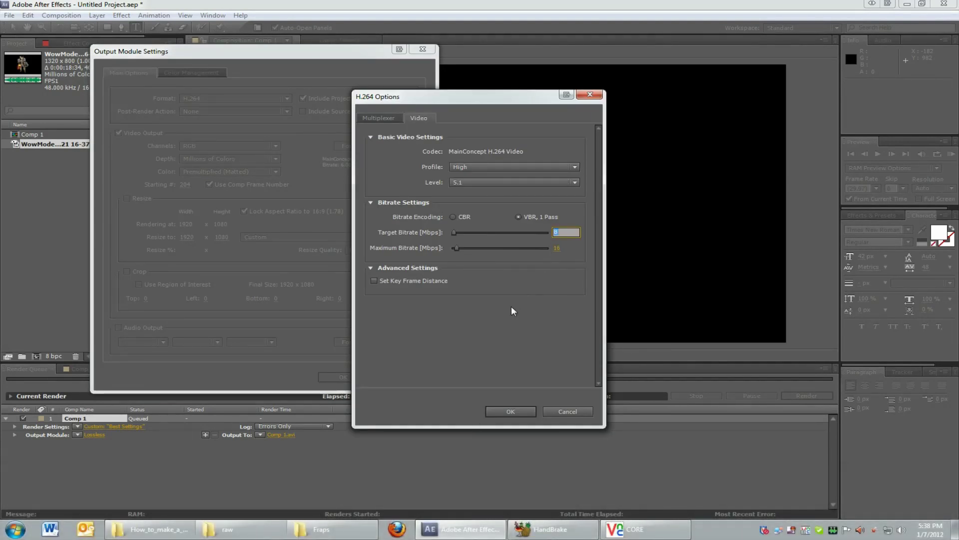
click(556, 249)
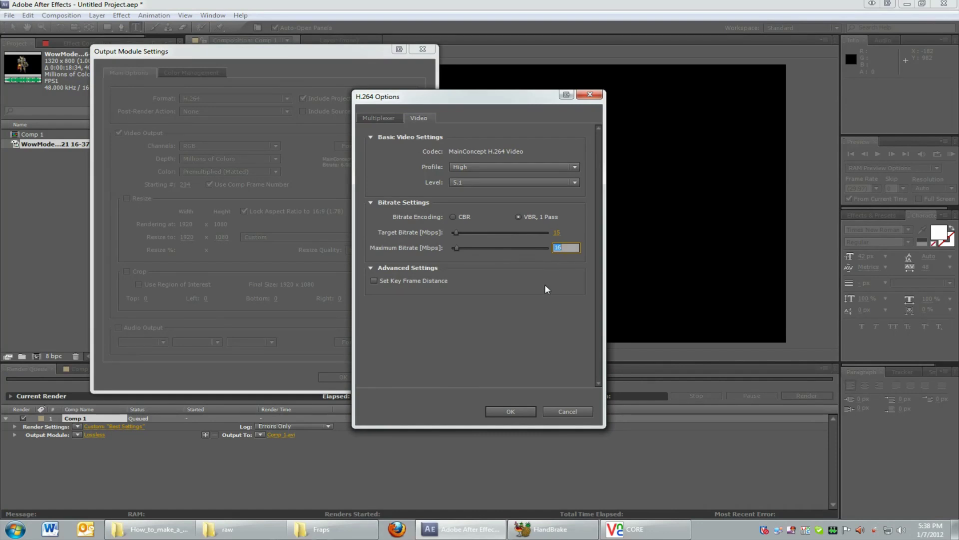
text(25)
key(Return)
click(517, 411)
click(344, 377)
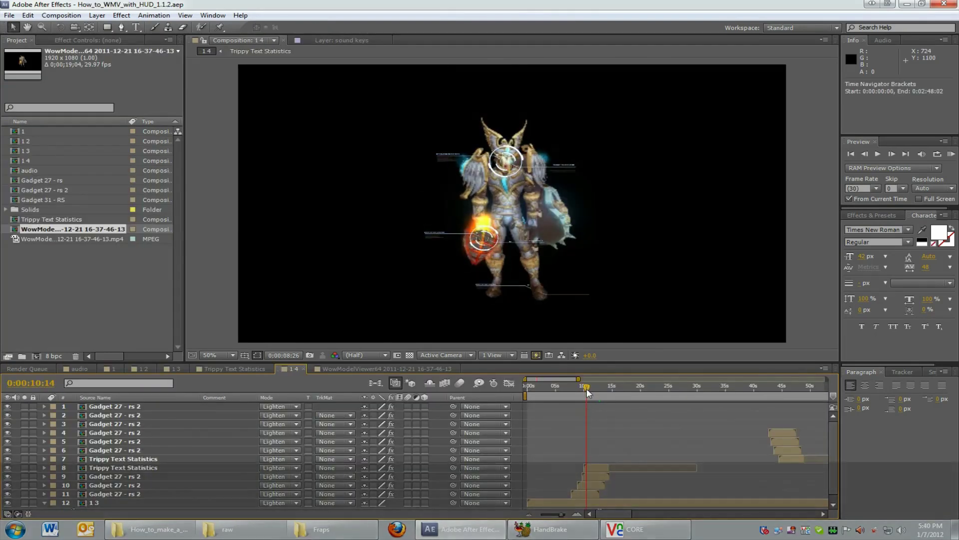
Scrub the HUD example and inspect the blue glow layer's Mask Path keyframes
drag(588, 393, 605, 392)
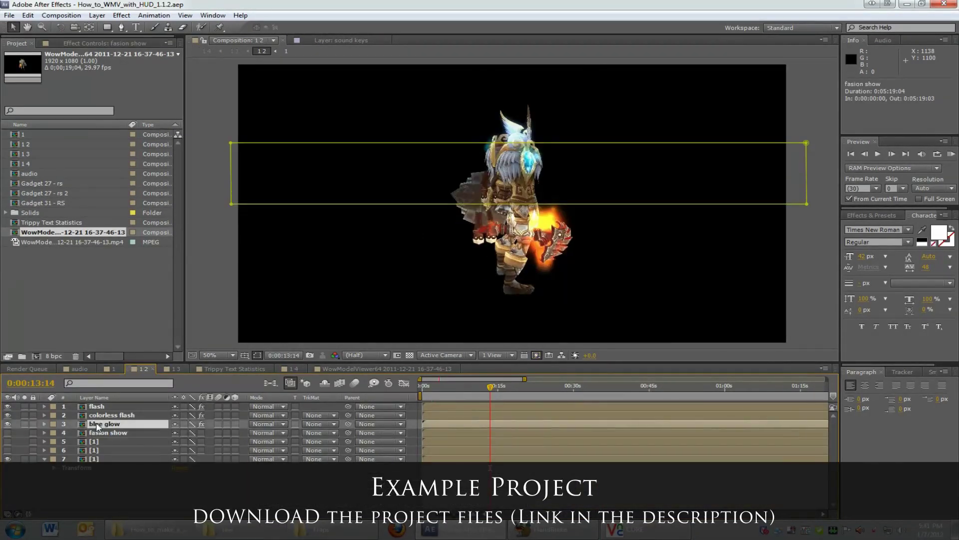
click(98, 425)
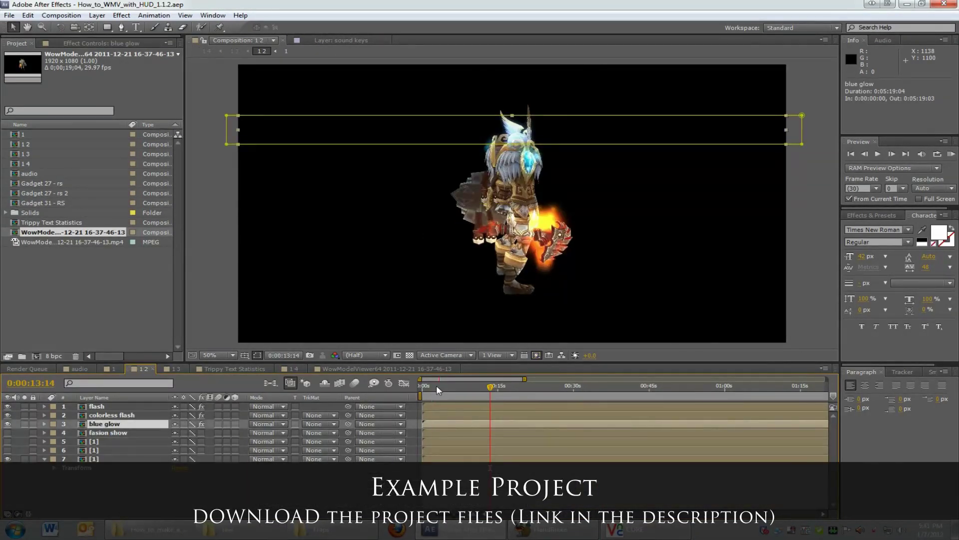
drag(461, 391, 474, 389)
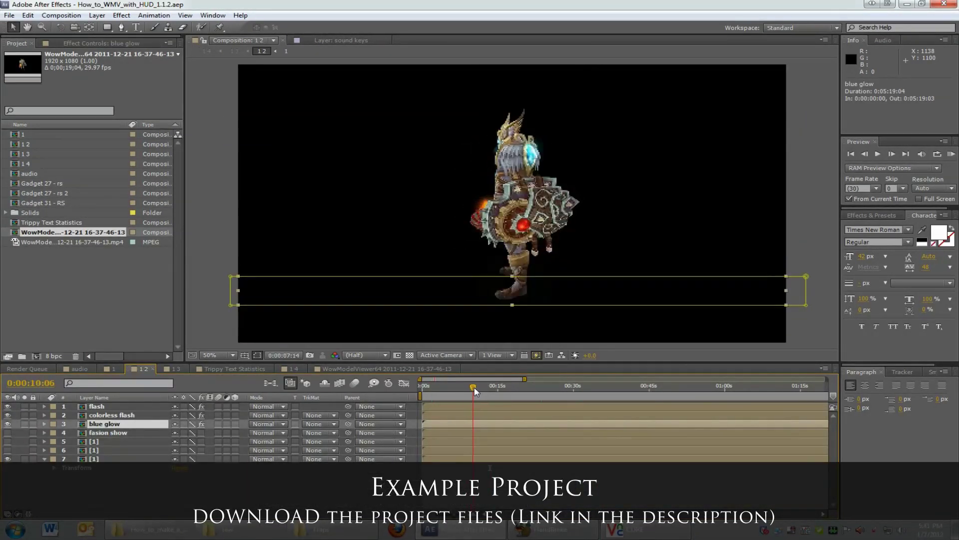
click(44, 424)
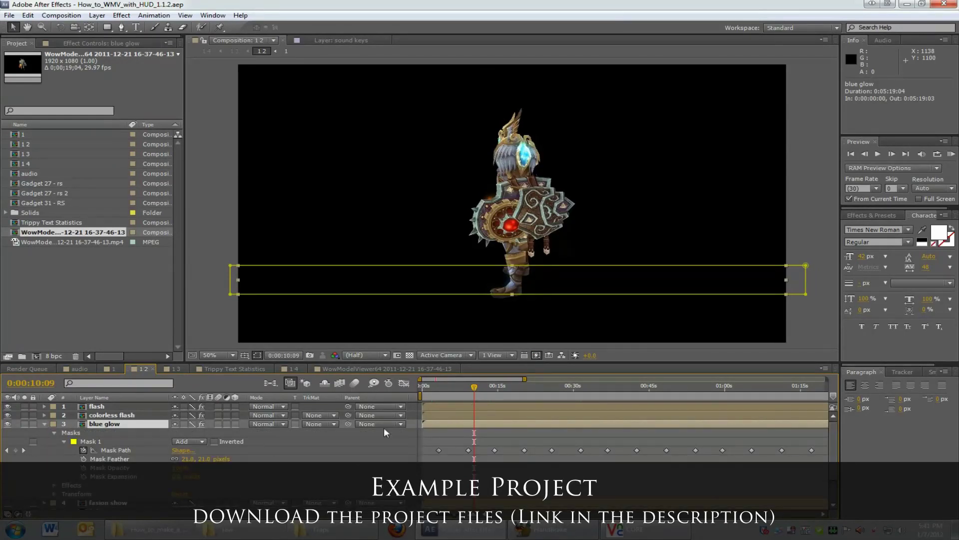
click(116, 451)
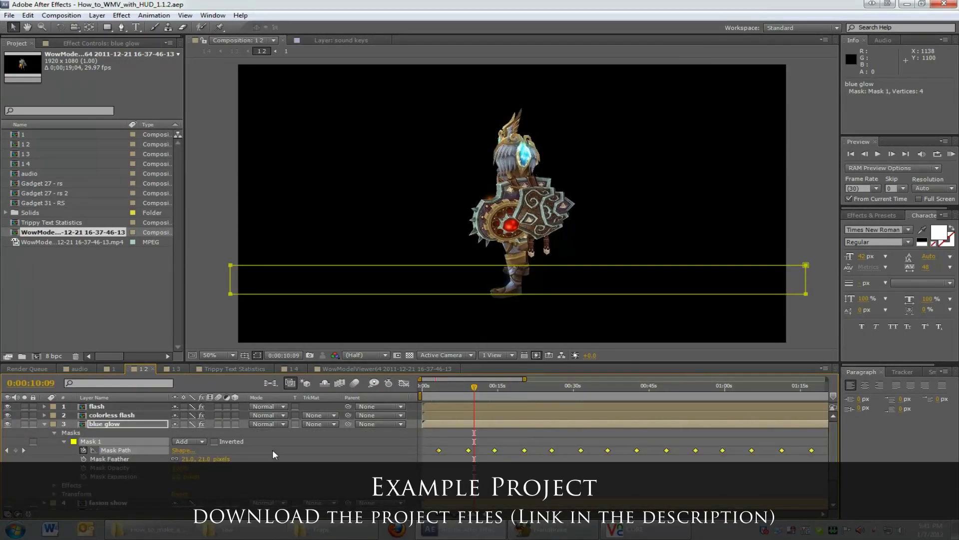
drag(476, 391, 489, 391)
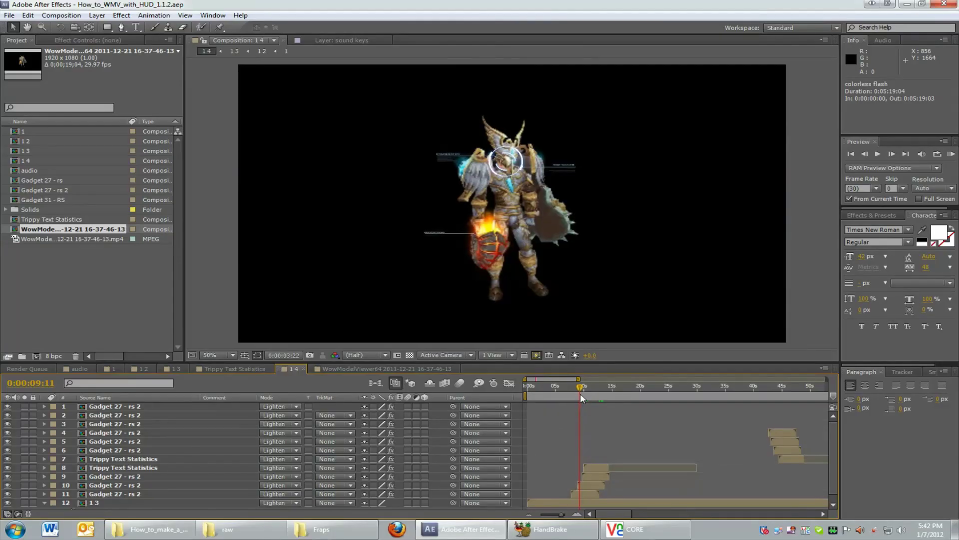
Examine the Twitch effects on the Gadget 27 - rs 2 and layer 10 gadget layers
drag(580, 394, 592, 398)
click(588, 492)
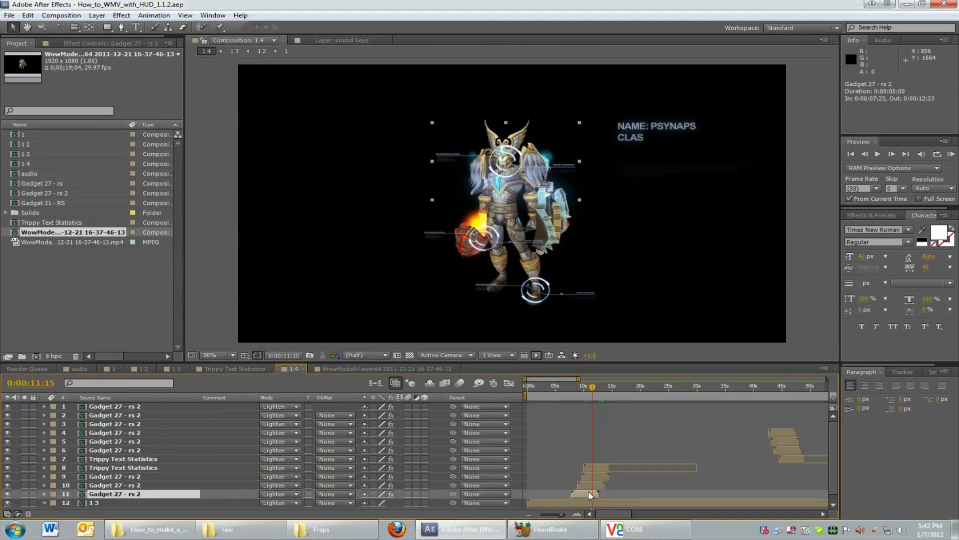
click(77, 43)
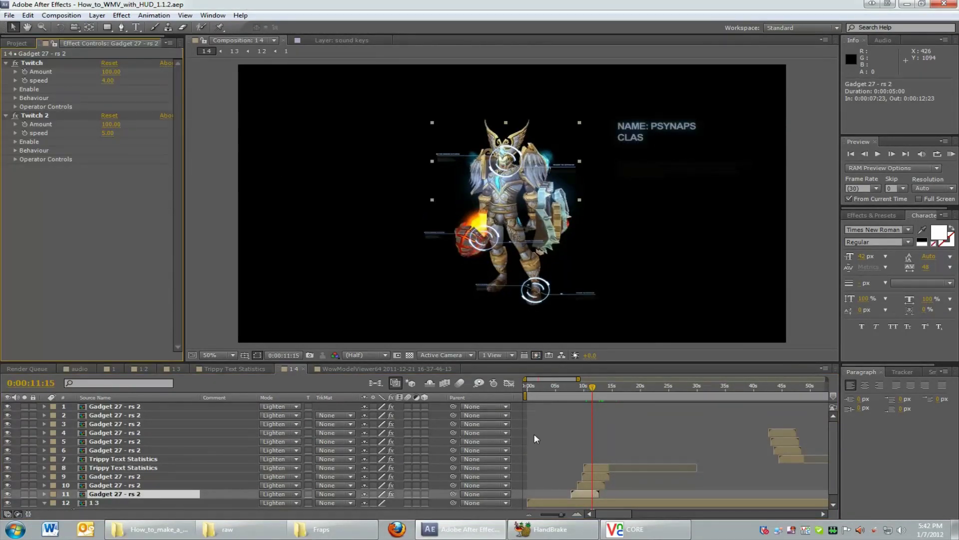
click(588, 485)
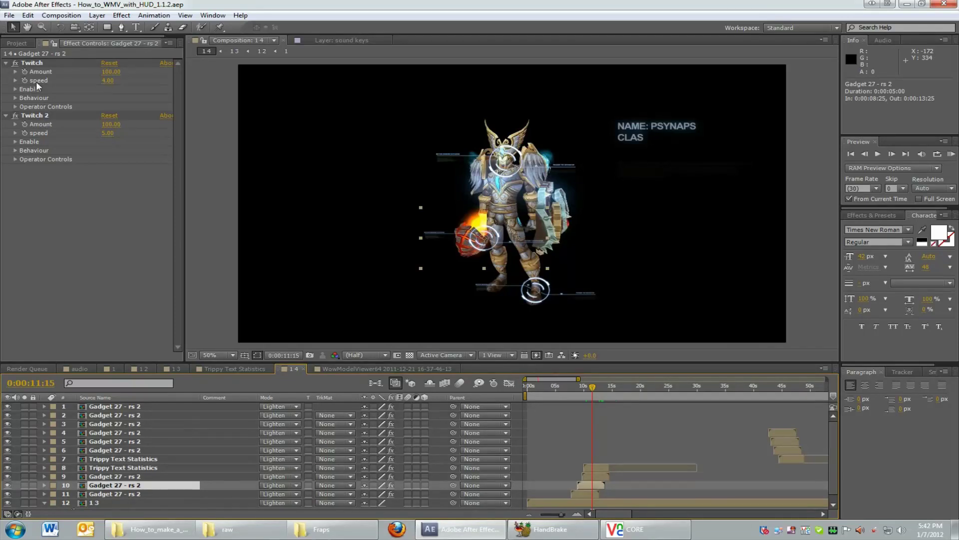
Review the Trippy Text Statistics comp's text build-up around 0:00:02:18, then collapse sound keys
click(239, 369)
click(510, 386)
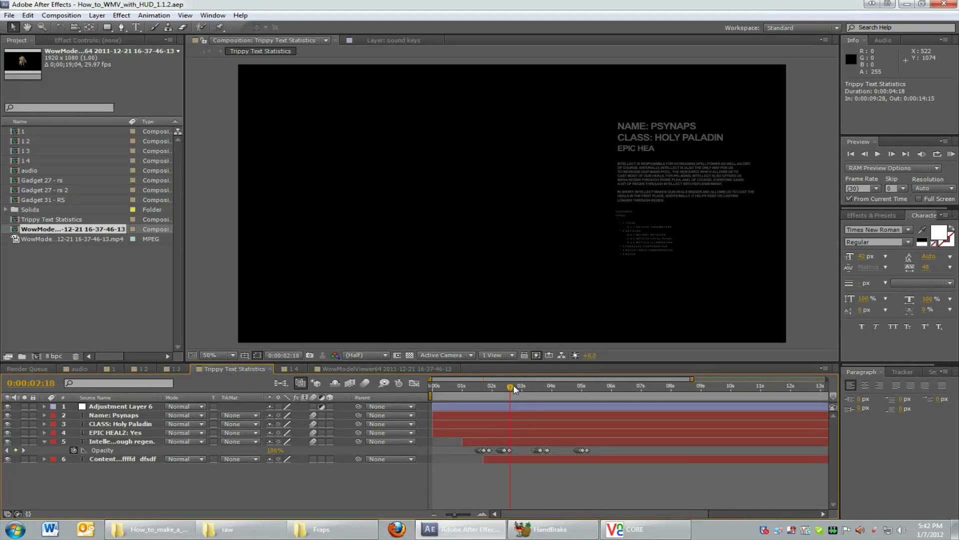
drag(529, 389, 503, 390)
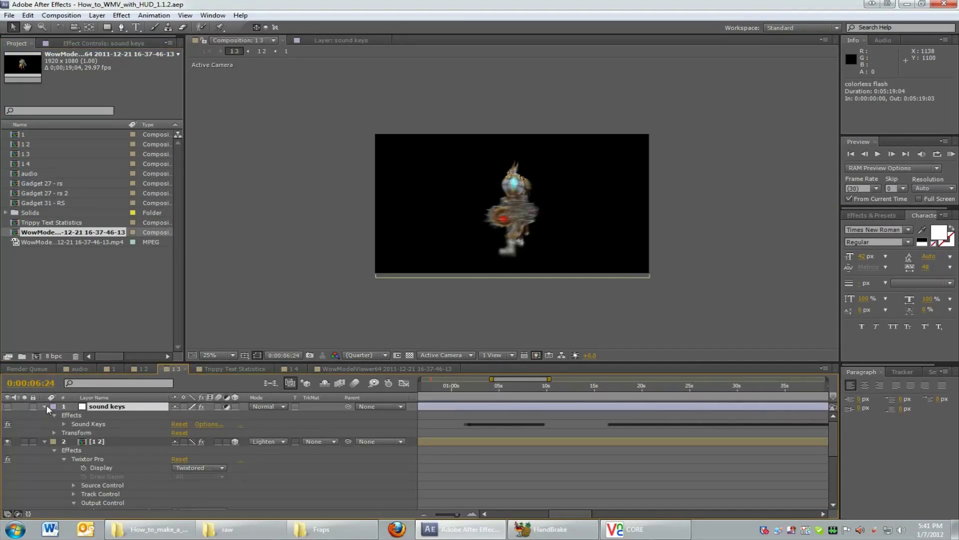
click(45, 406)
Collapse the [1 2] layer and show comp 1 4 at 0:00:12:27 with the full statistics text
click(45, 415)
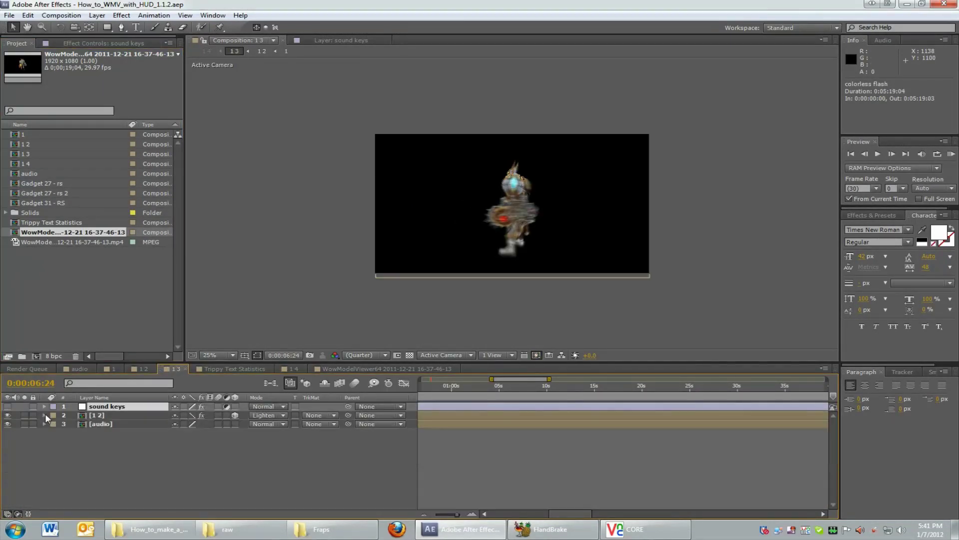
drag(440, 389, 520, 397)
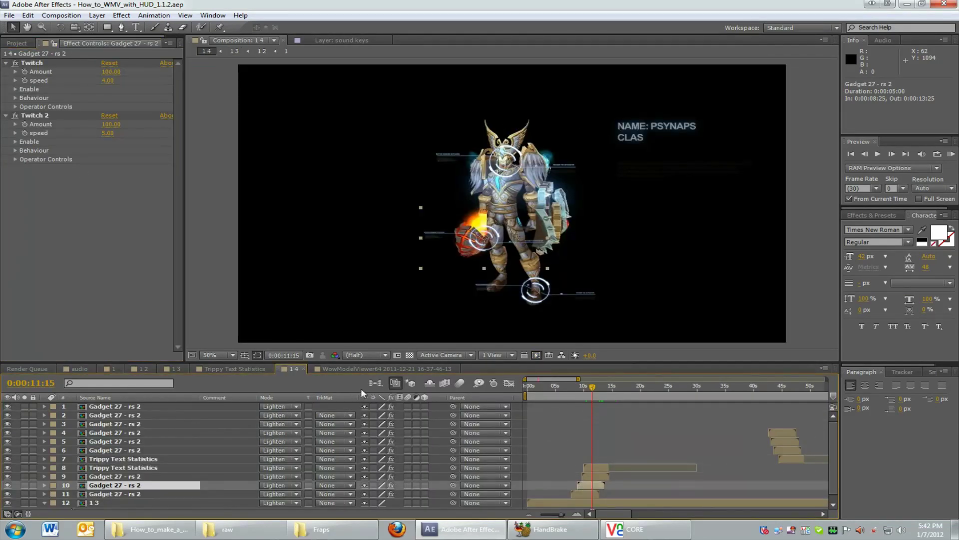
click(16, 43)
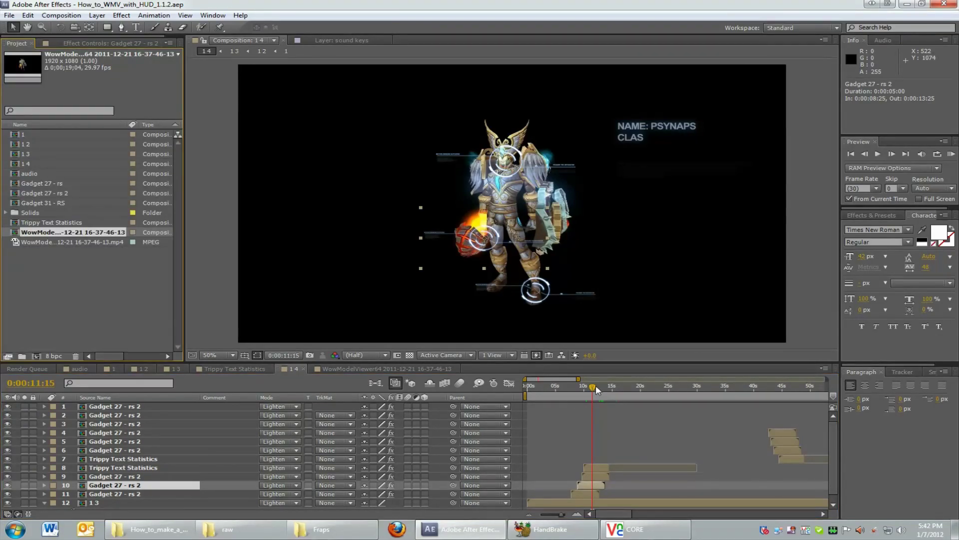
drag(594, 389, 600, 389)
click(596, 468)
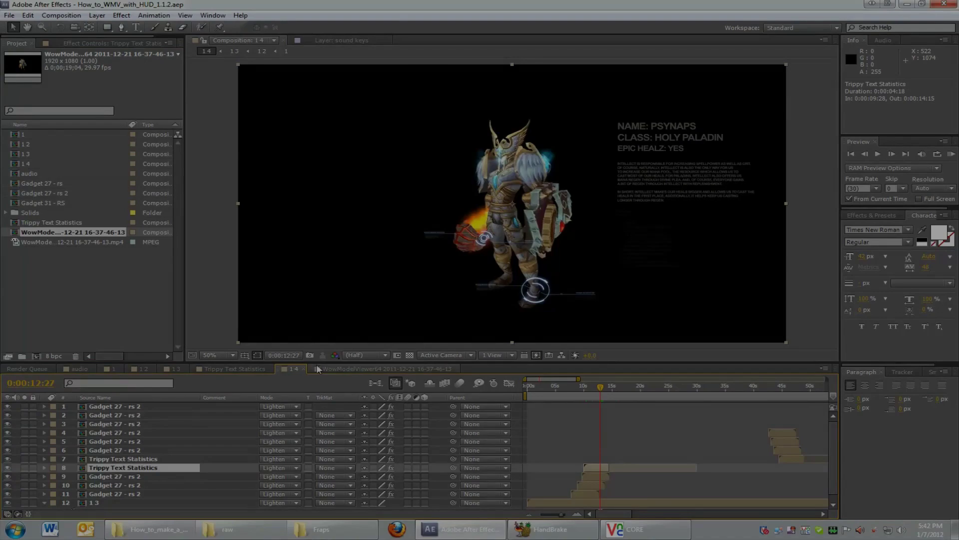